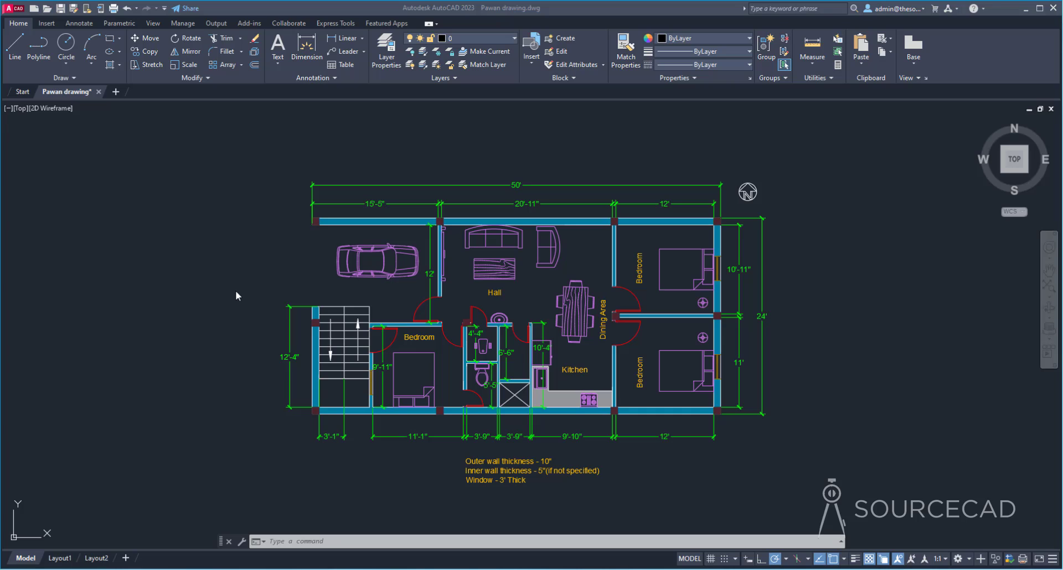
click(375, 217)
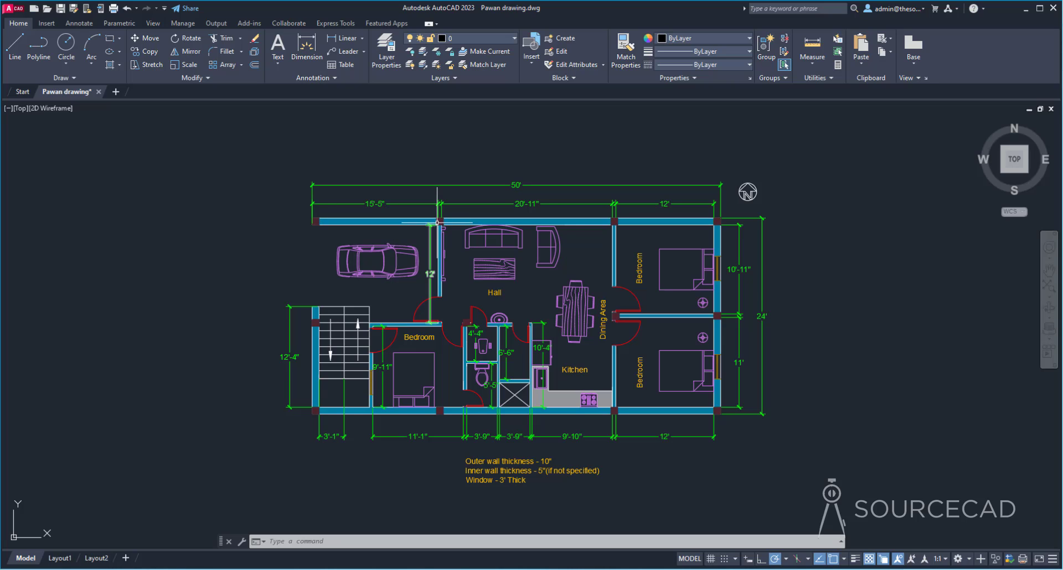
mouse_move(438, 223)
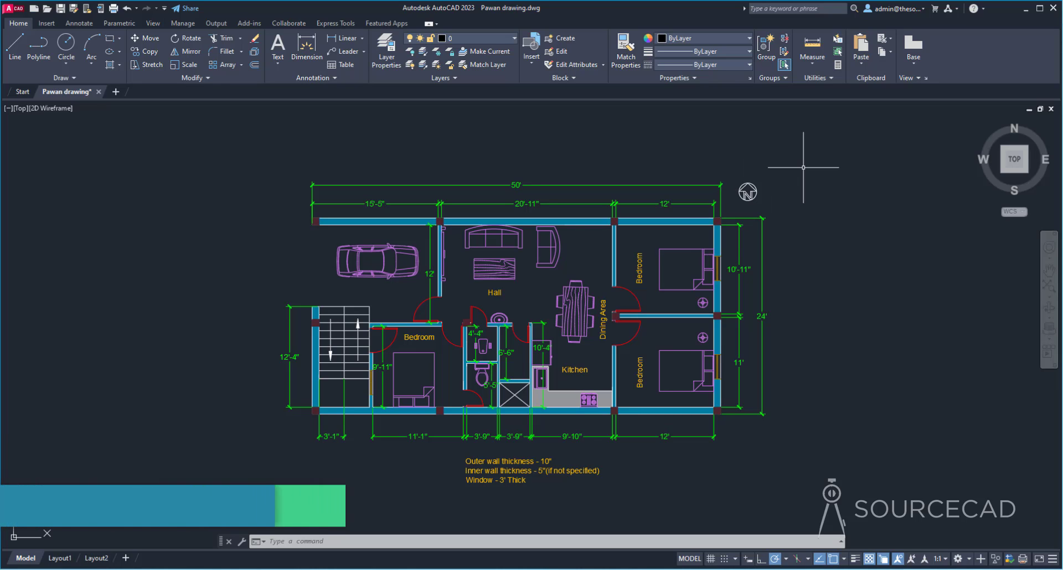
- Measure the text height of the overall 50' dimension above the floor plan
text(DI)
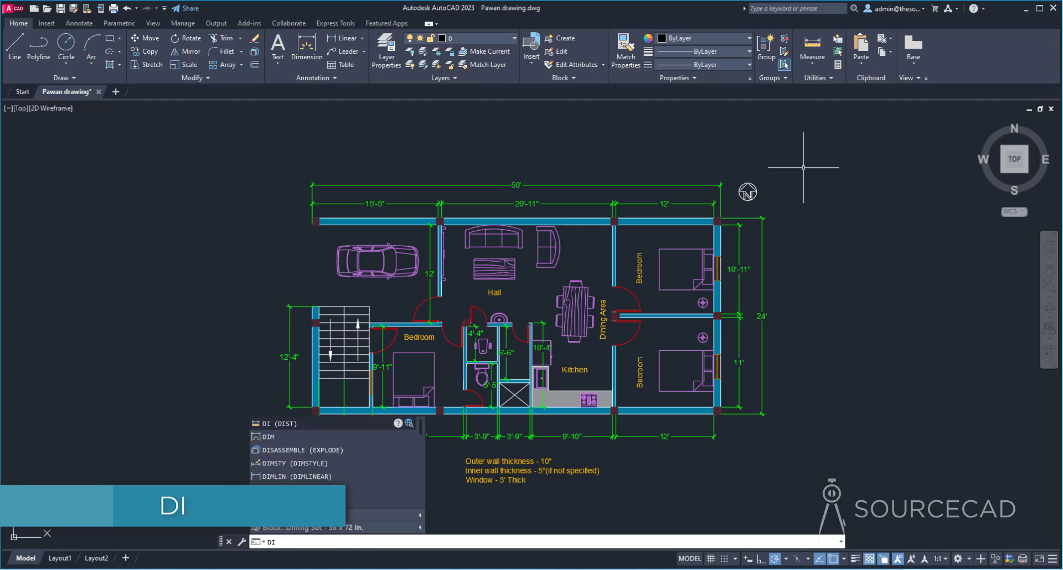
key(Return)
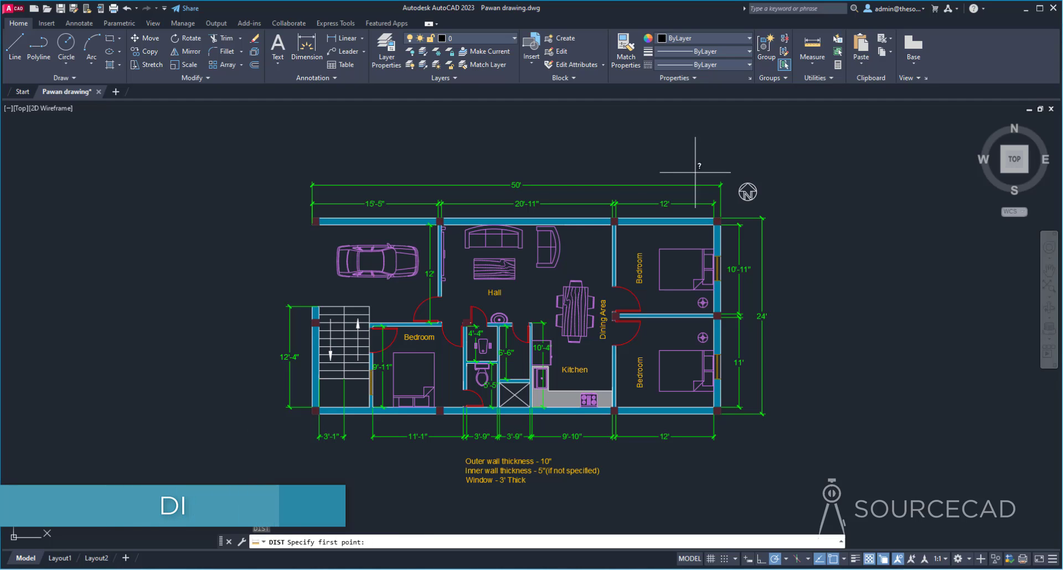
scroll(499, 169, up, 10)
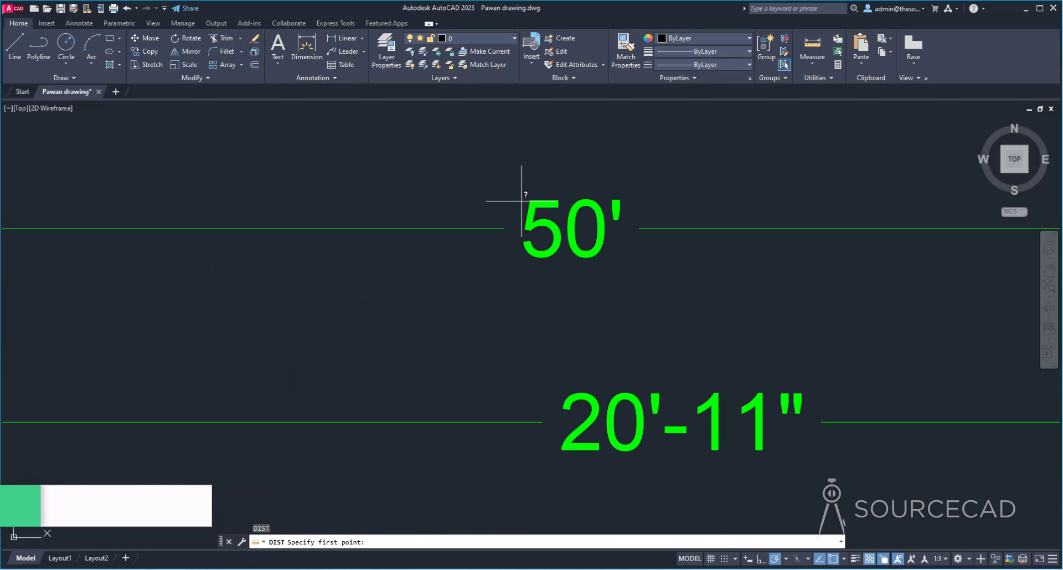
click(521, 200)
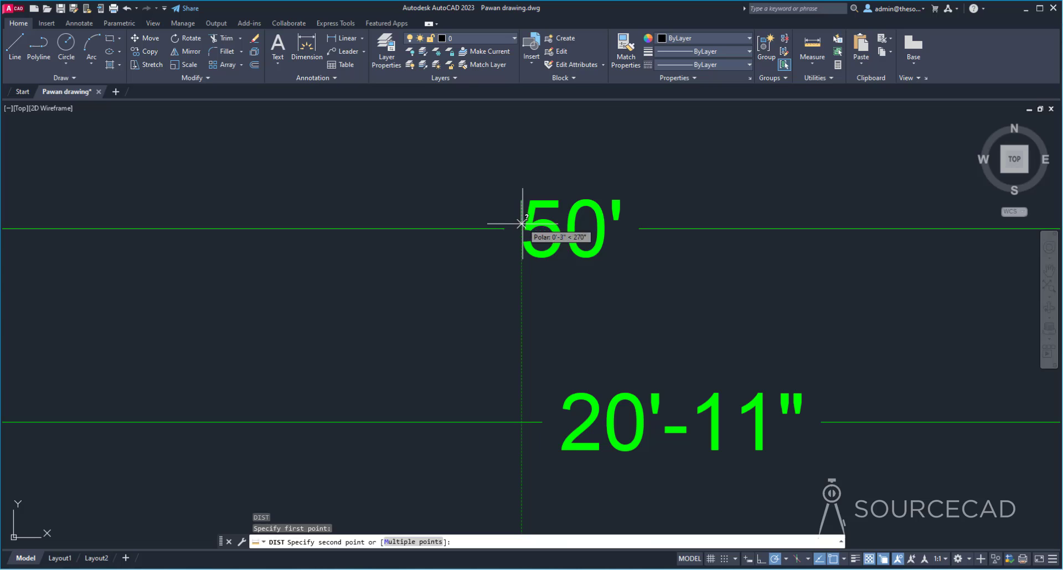
click(522, 257)
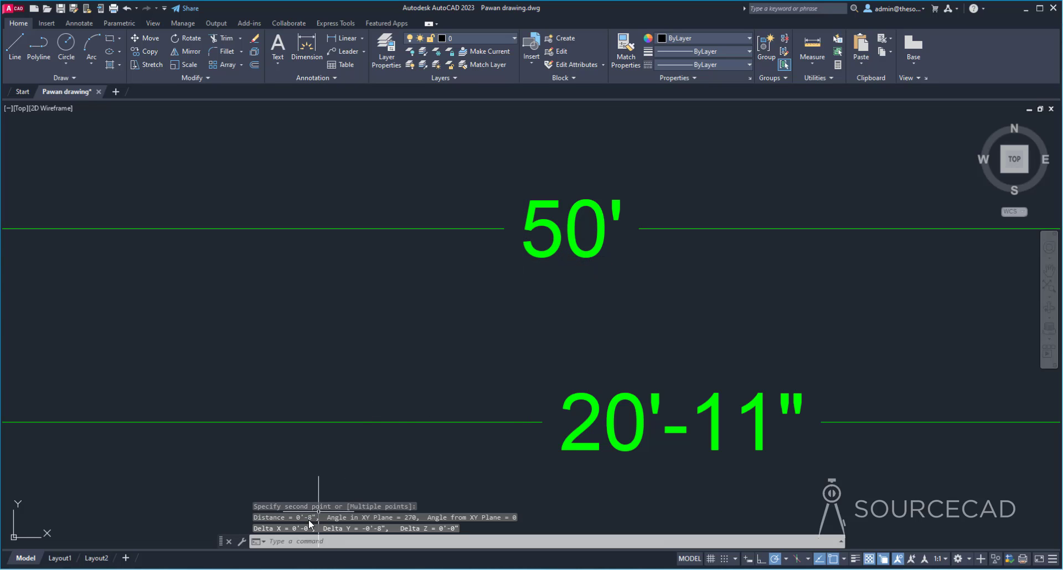
- Compare the dimension text sizes in Layout2's 1:100, 1:50 and 1:20 viewports with the floor plan in model space
scroll(465, 282, down, 7)
scroll(466, 283, down, 5)
middle_drag(512, 331, 495, 287)
scroll(495, 286, up, 4)
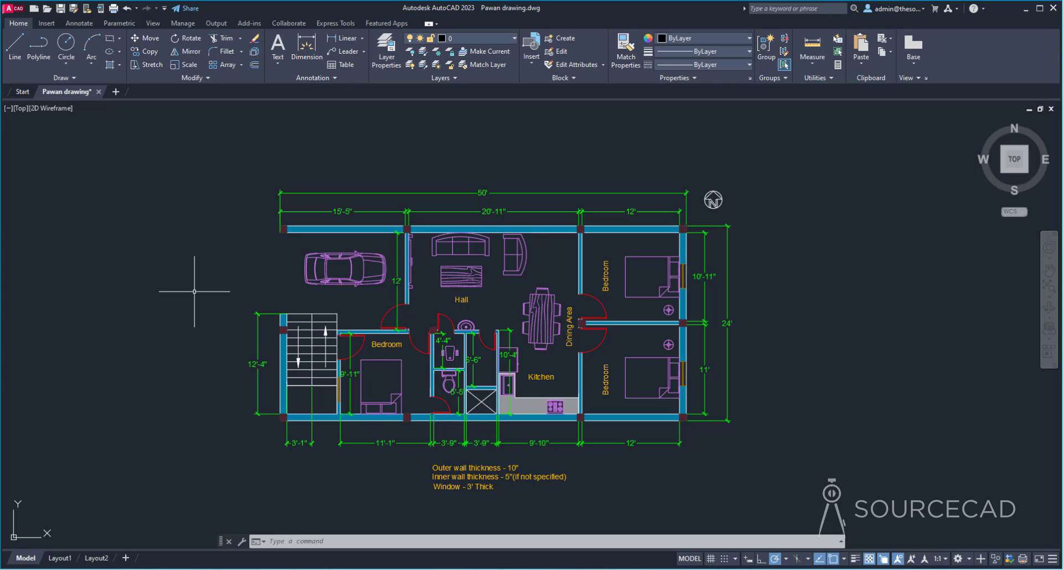
click(95, 560)
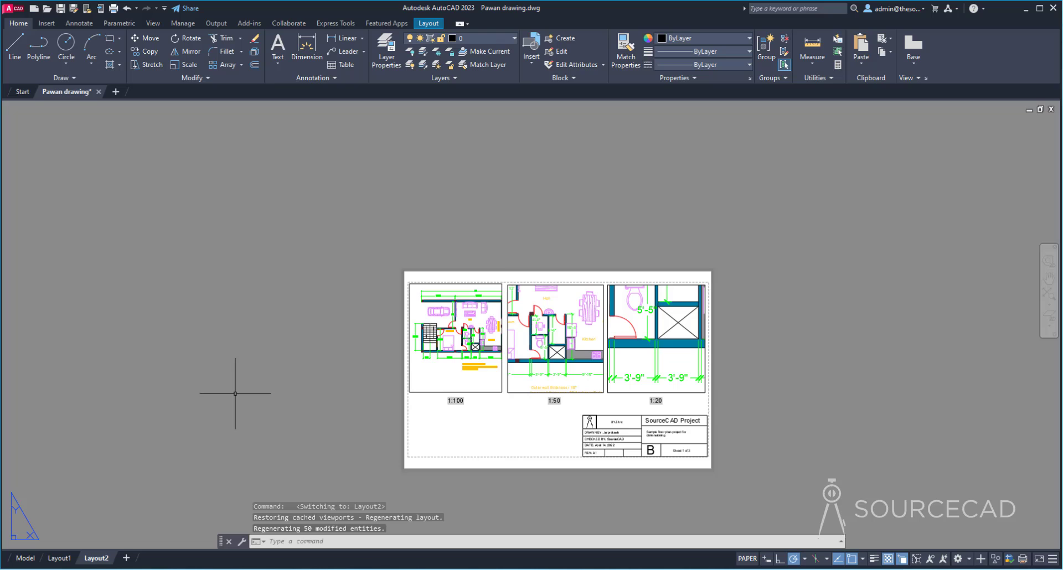
scroll(531, 425, up, 4)
scroll(548, 418, down, 3)
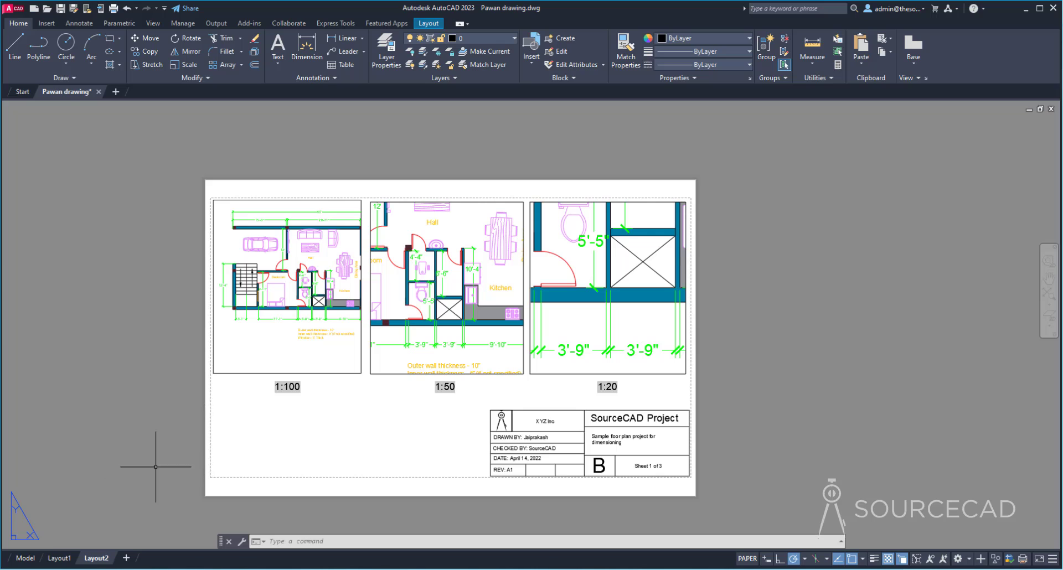
click(25, 558)
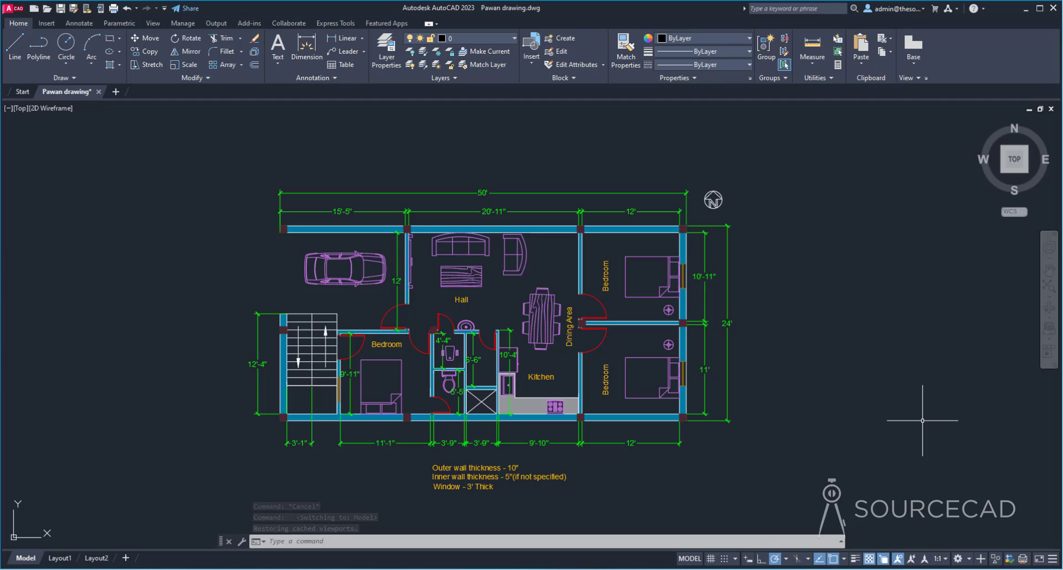
click(96, 558)
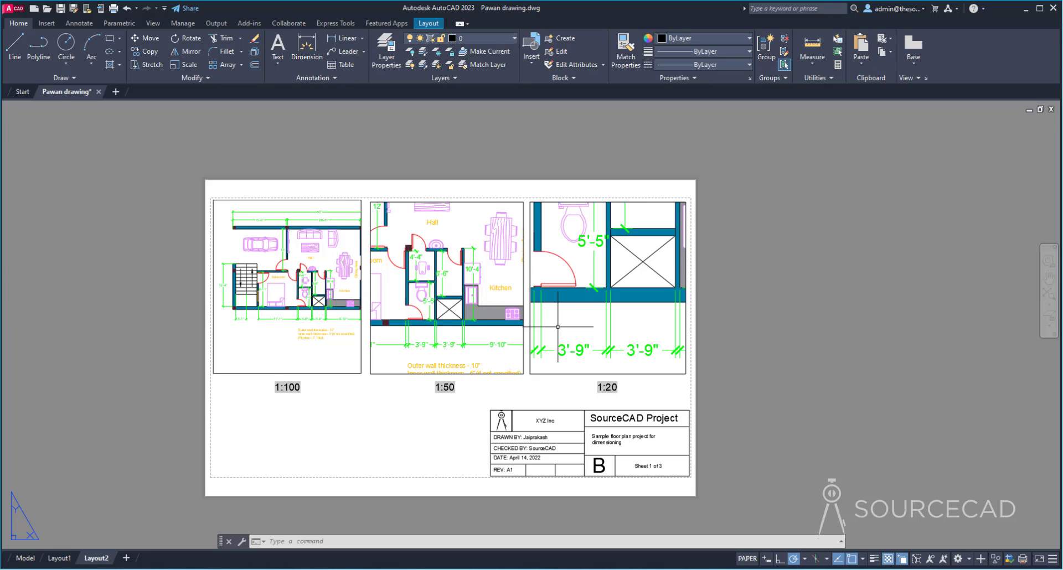
click(26, 558)
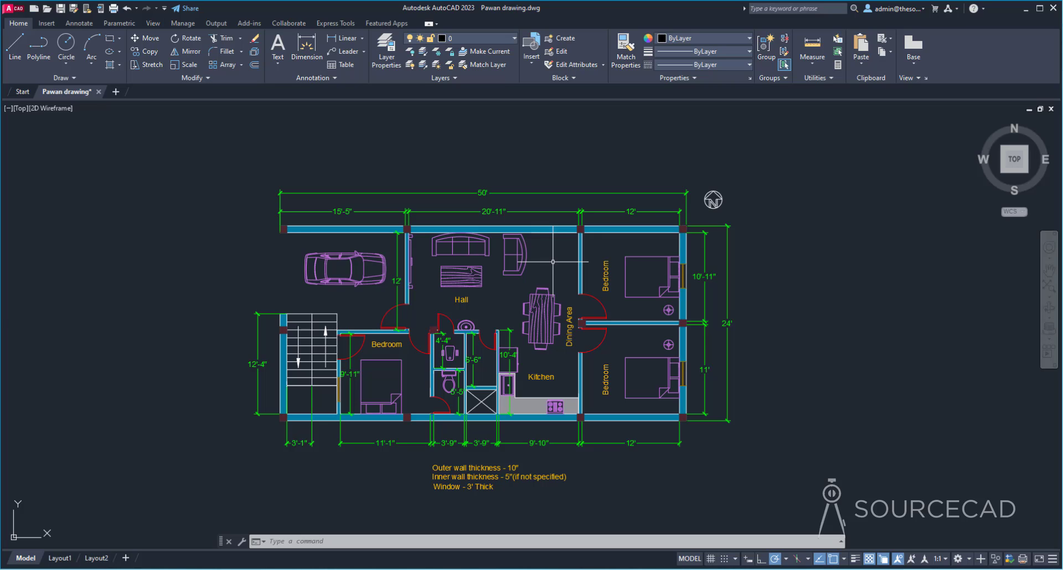
- Modify the Annotative dimension style to use Architectural tick for the first and second arrowheads
click(304, 79)
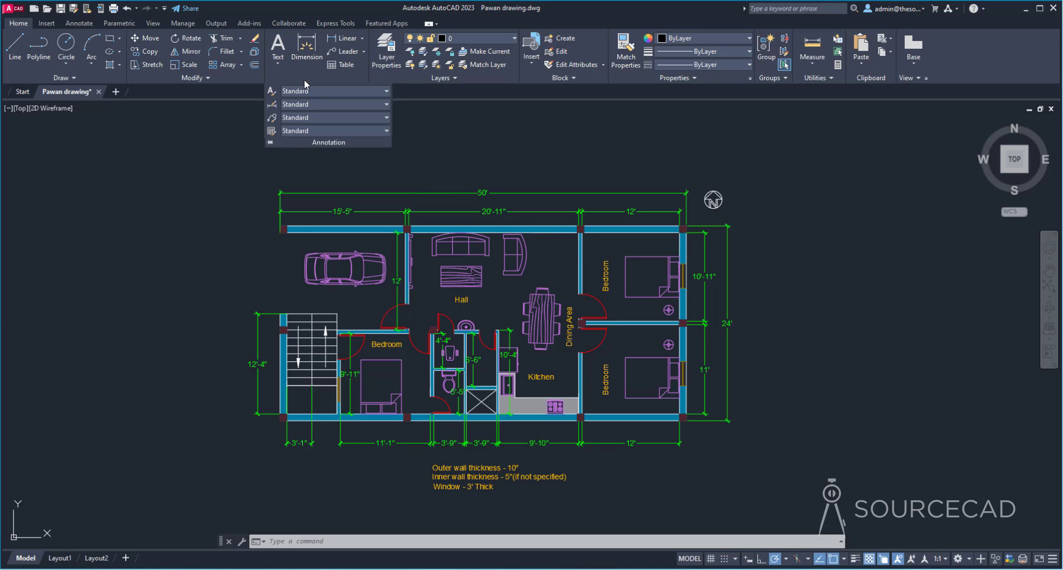
click(271, 105)
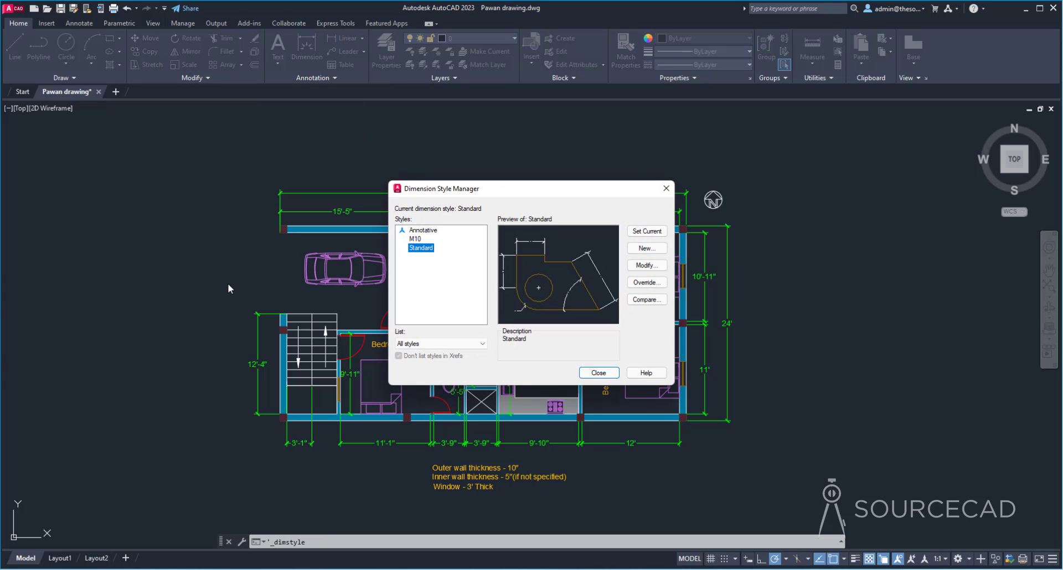
click(422, 231)
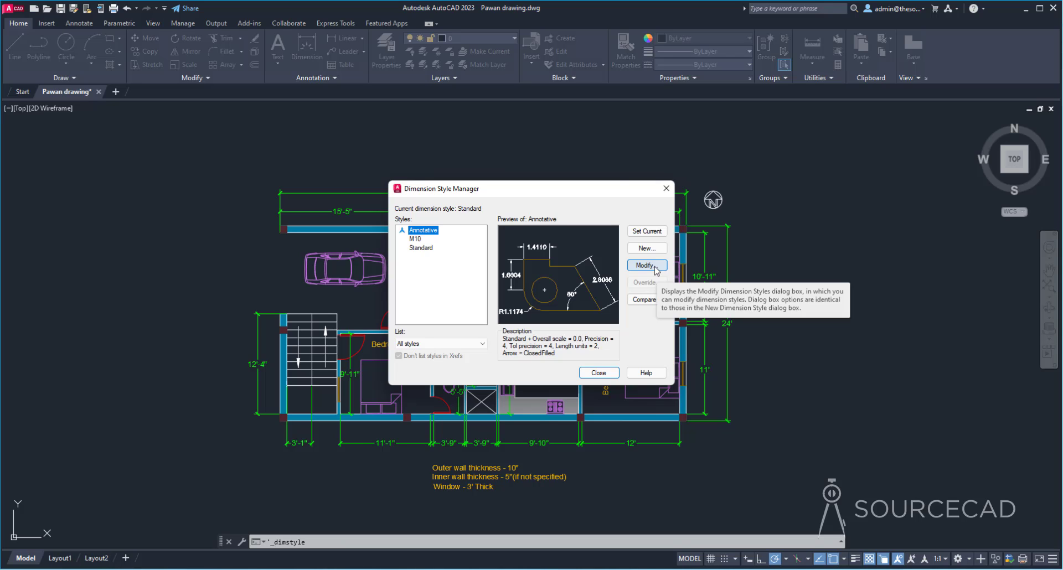
click(646, 265)
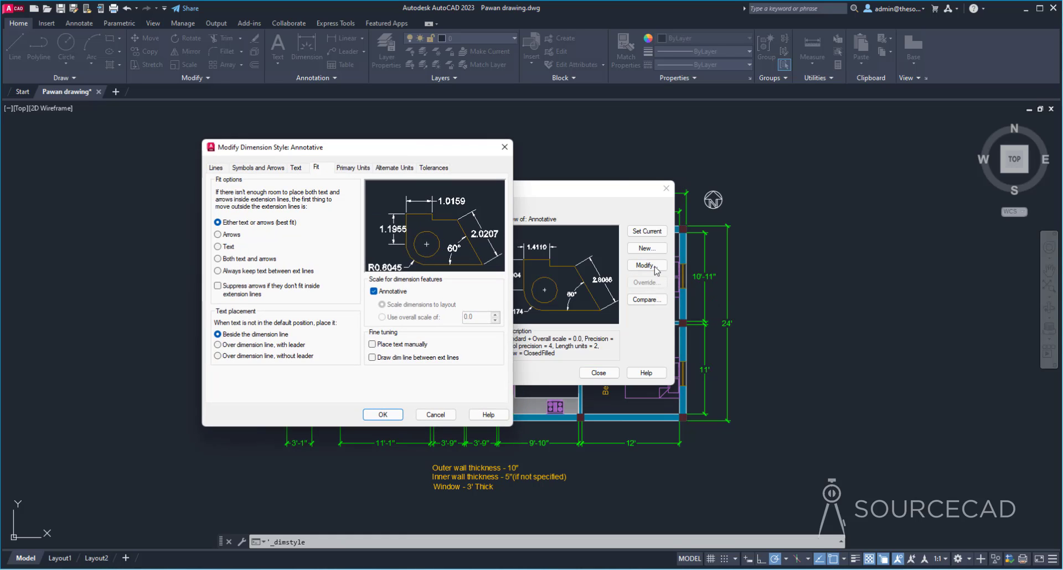
drag(371, 154, 532, 158)
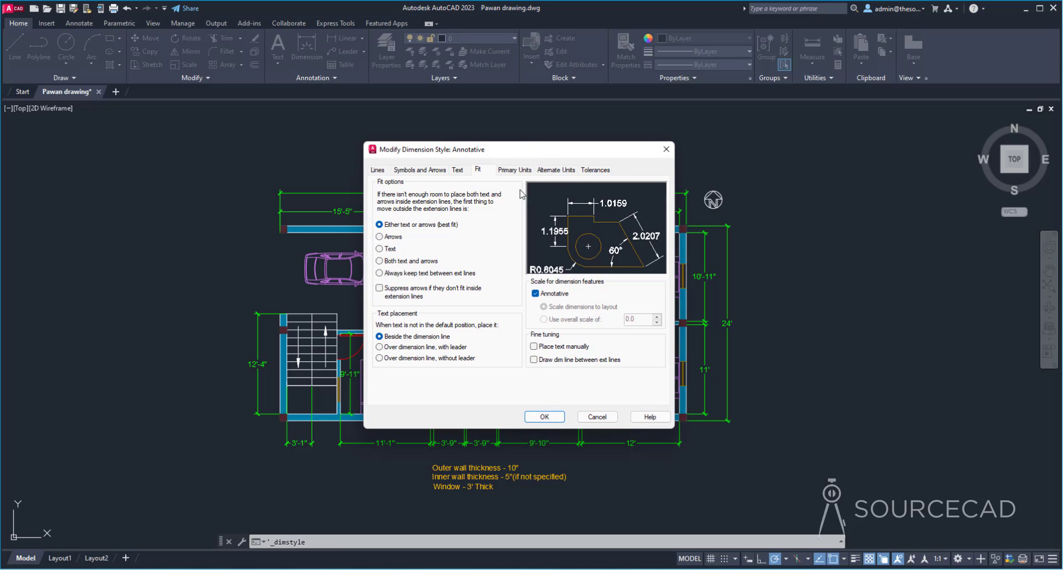
click(410, 172)
click(407, 204)
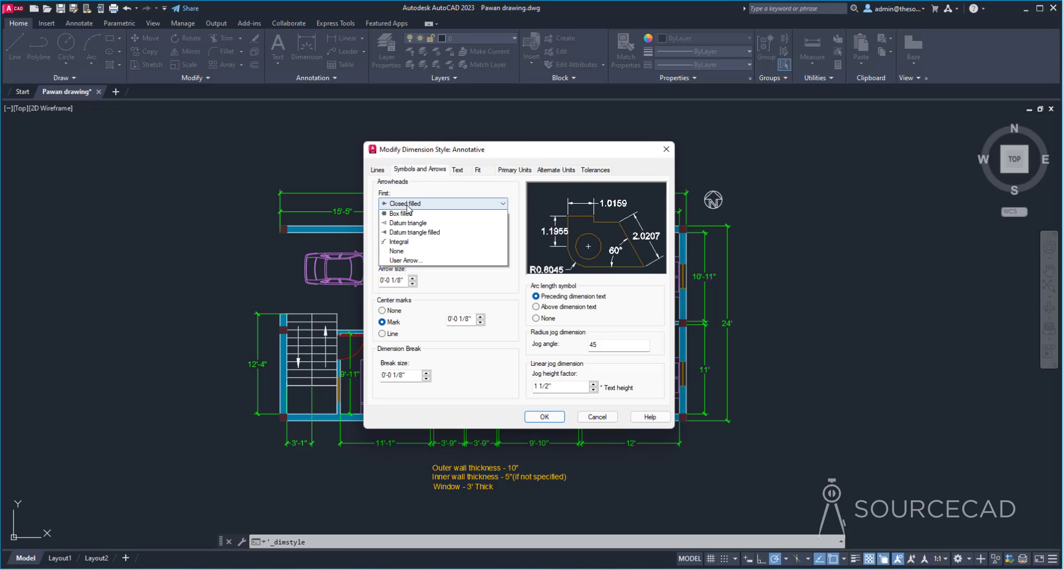
click(407, 253)
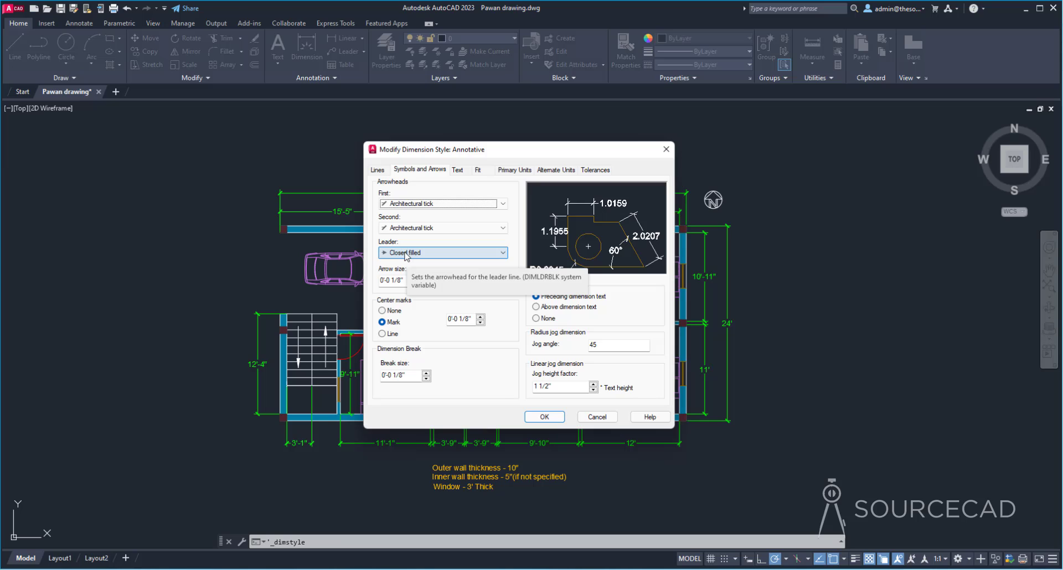
- Set the Annotative dimension style's primary units to Architectural with 0'-0 1/4" precision and save the style
click(458, 170)
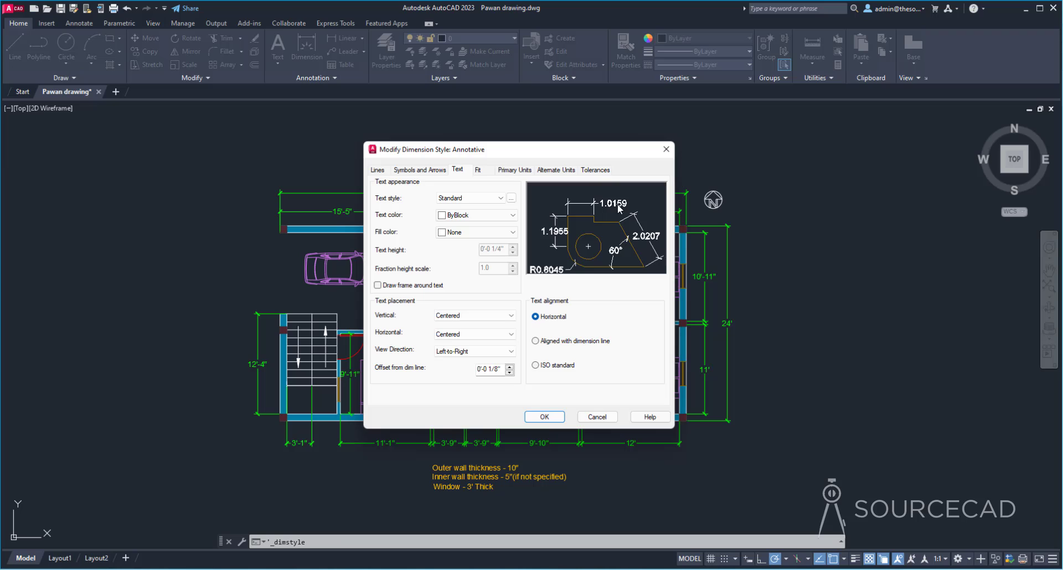
click(516, 169)
click(459, 194)
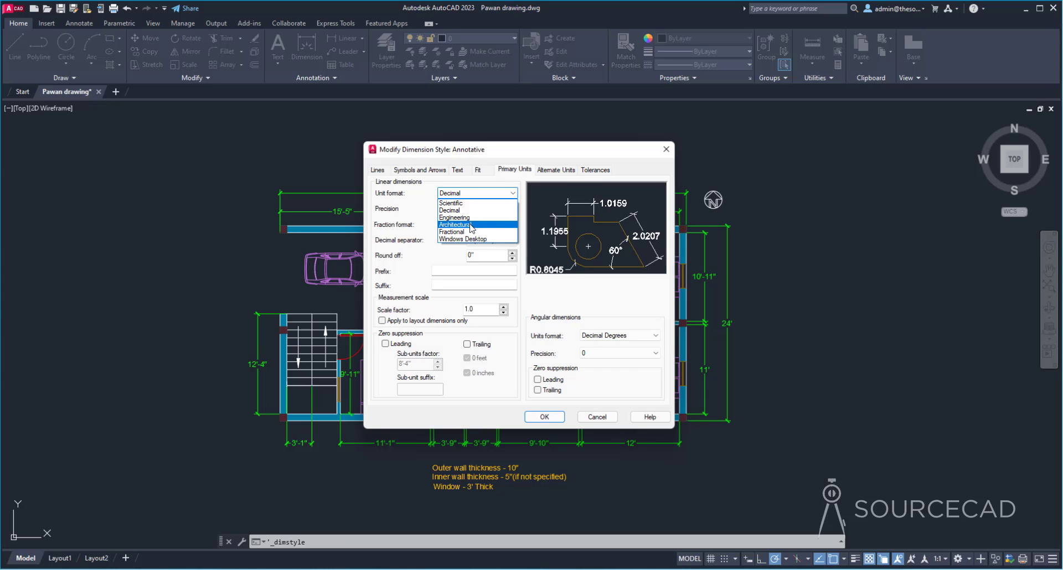
click(470, 224)
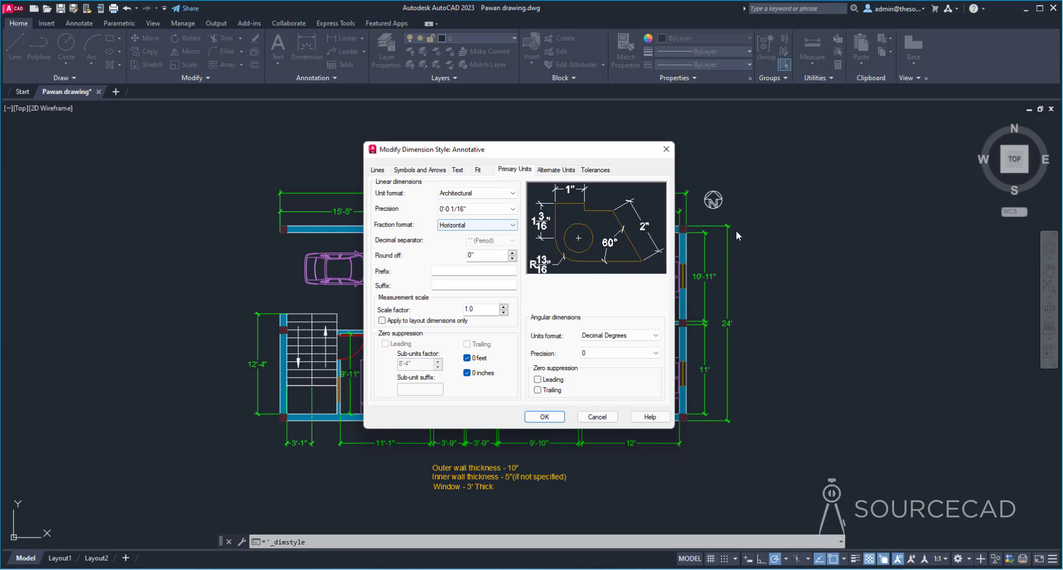
click(476, 211)
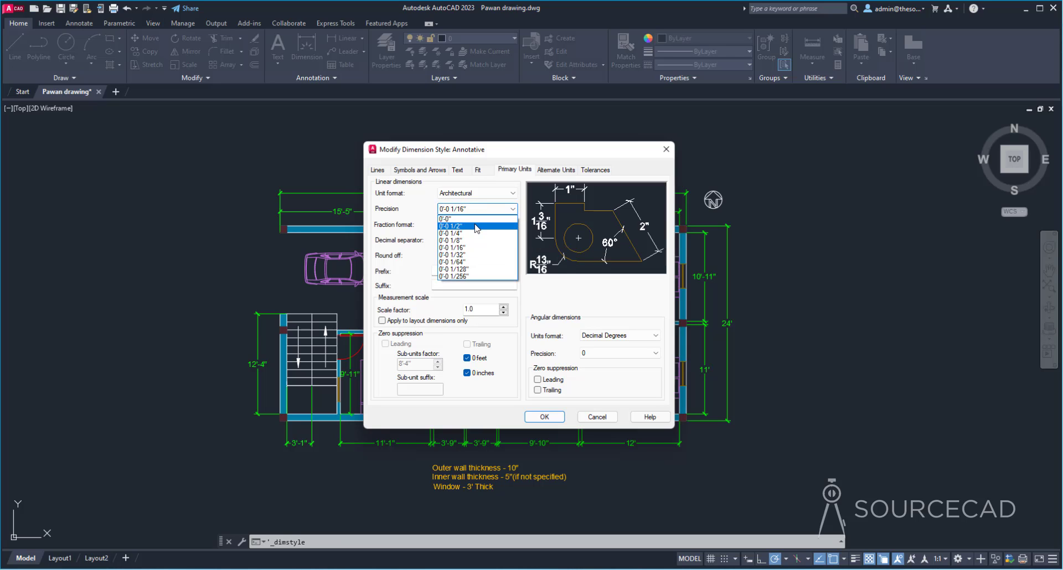
click(477, 227)
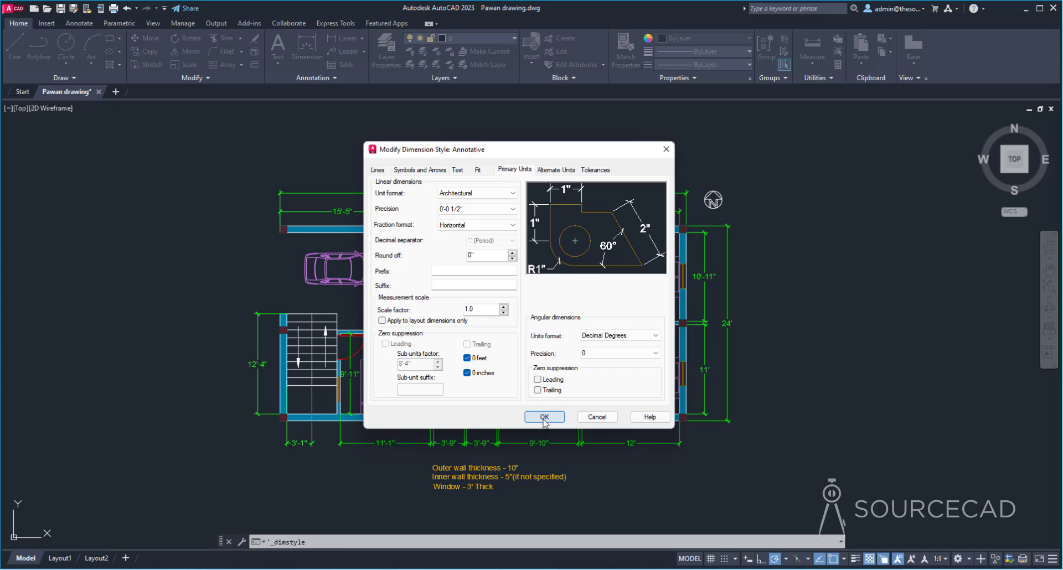
click(477, 209)
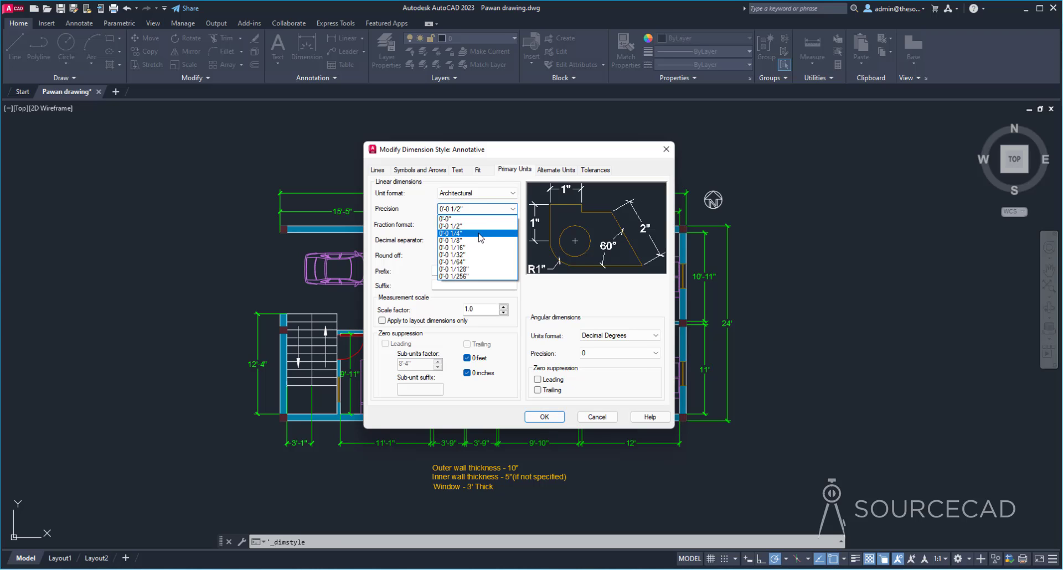
click(479, 235)
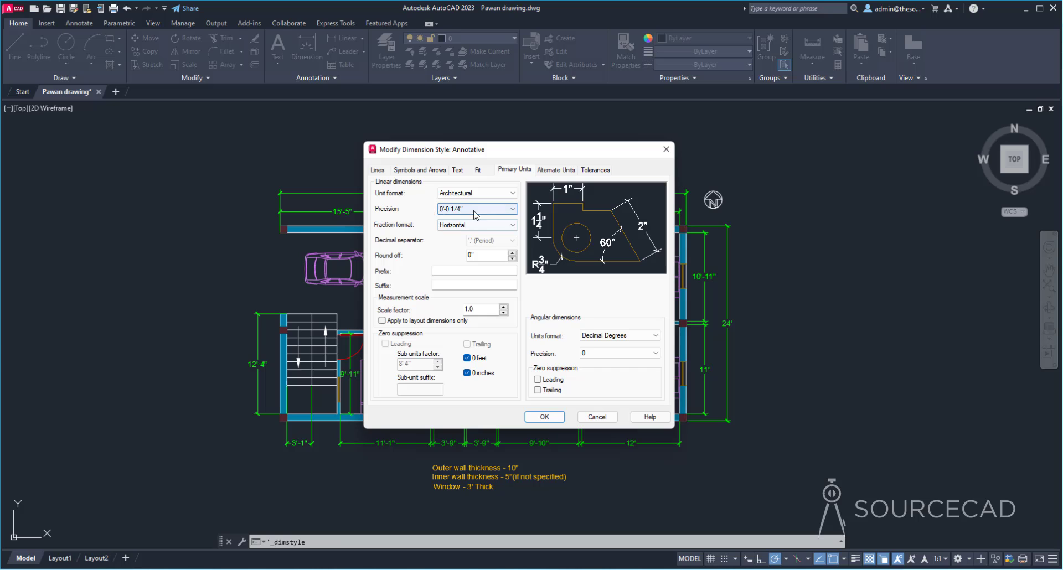
click(544, 416)
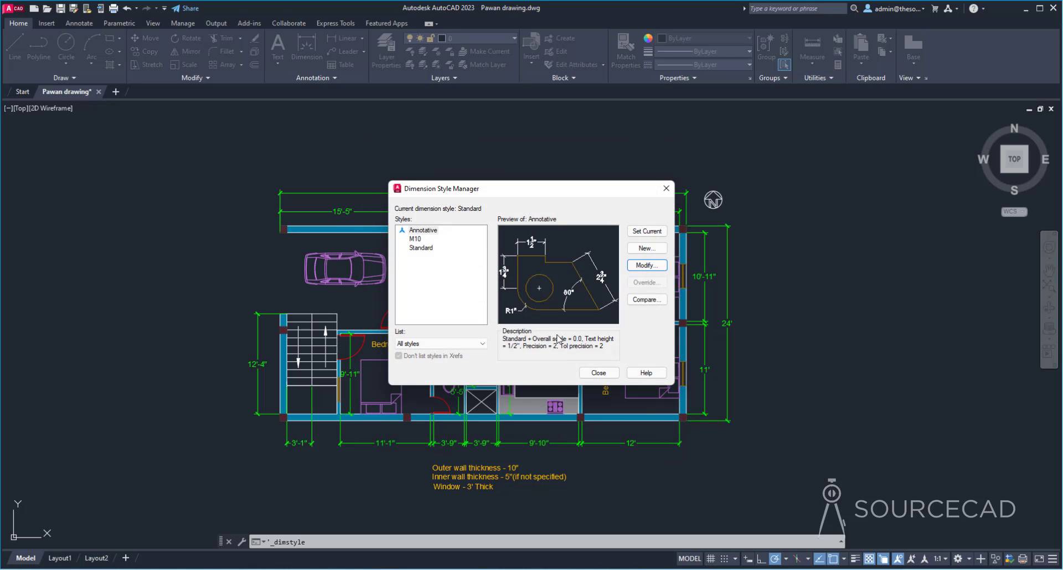
click(596, 374)
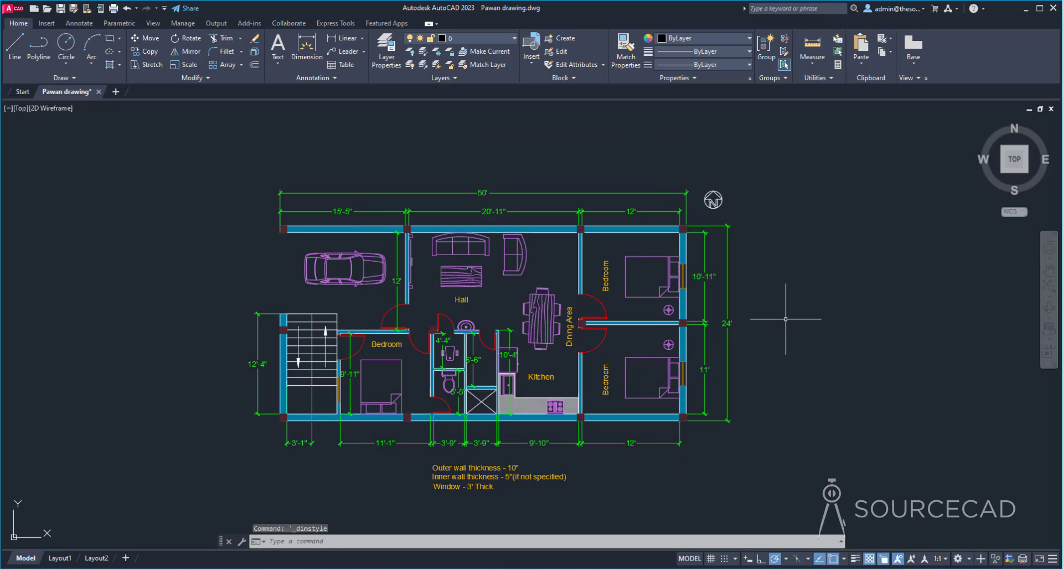
- Make Annotative the current dimension style and Anno Dim the current layer
click(304, 79)
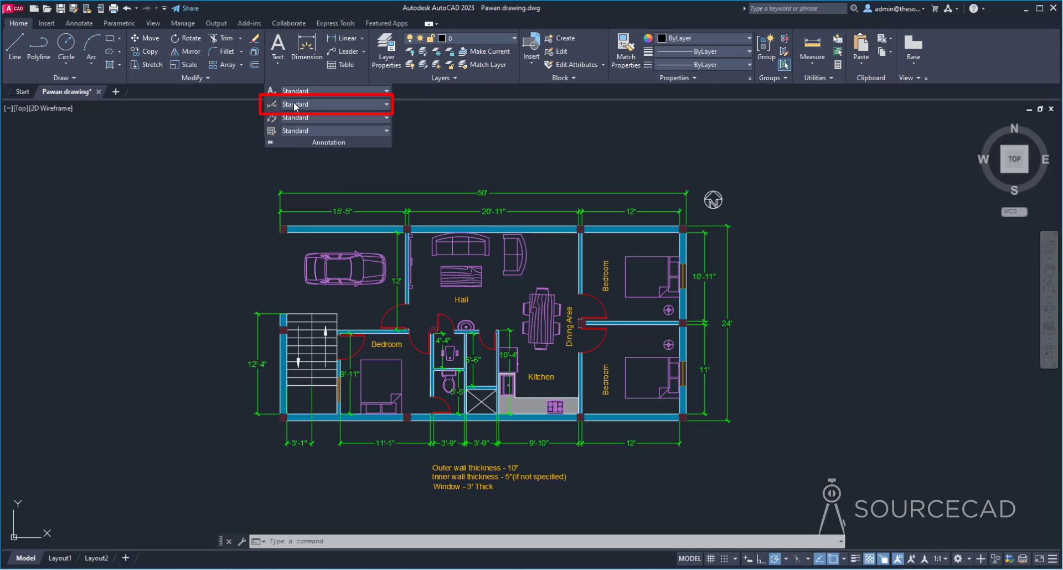
click(324, 104)
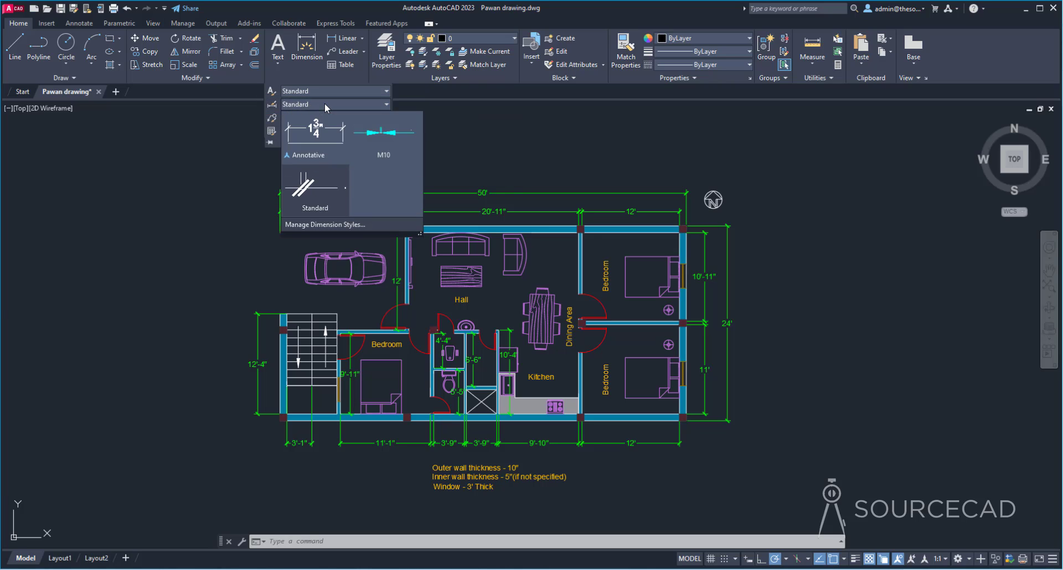
click(314, 132)
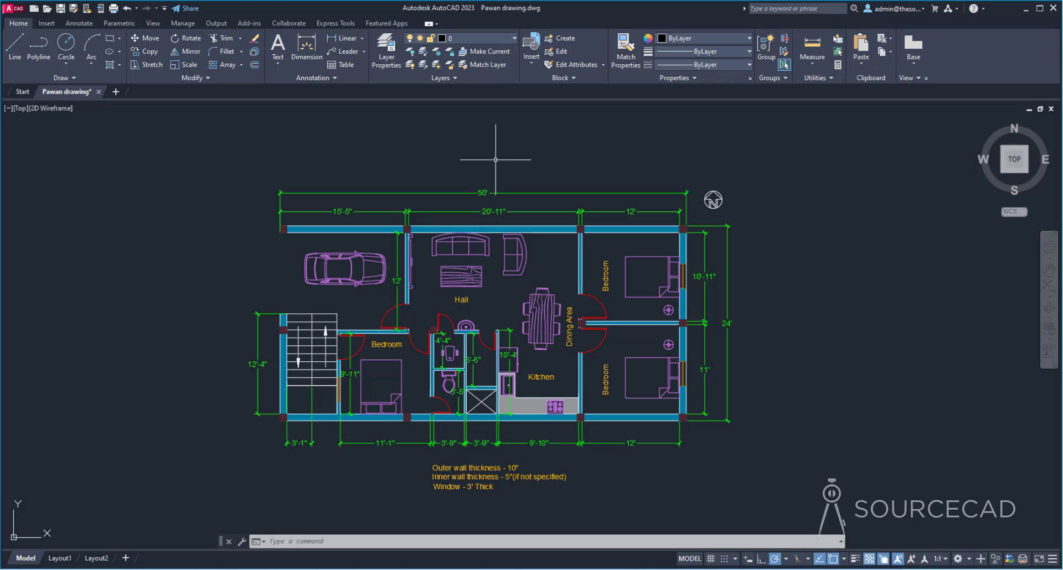
click(500, 38)
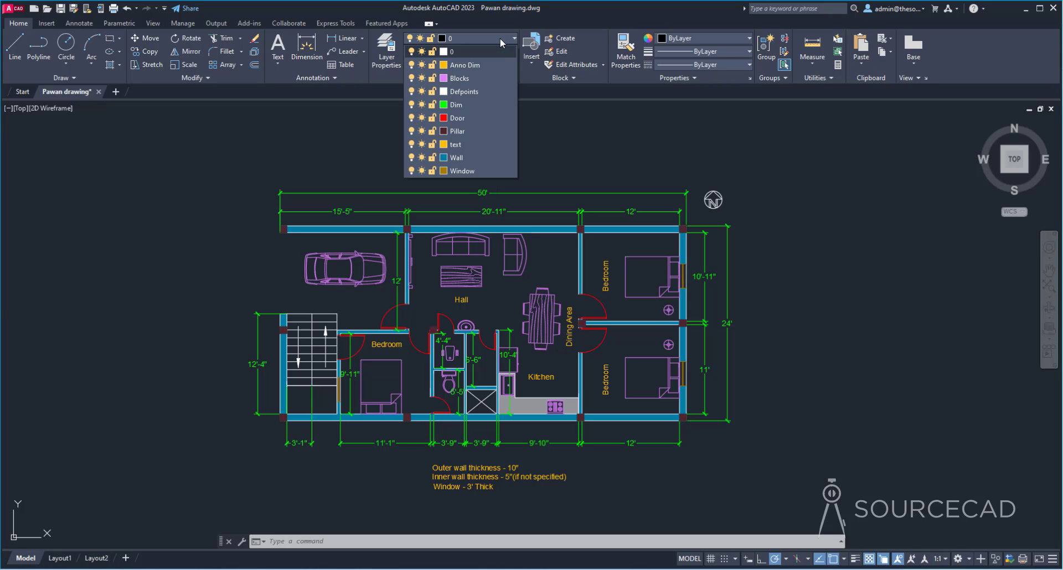
click(497, 64)
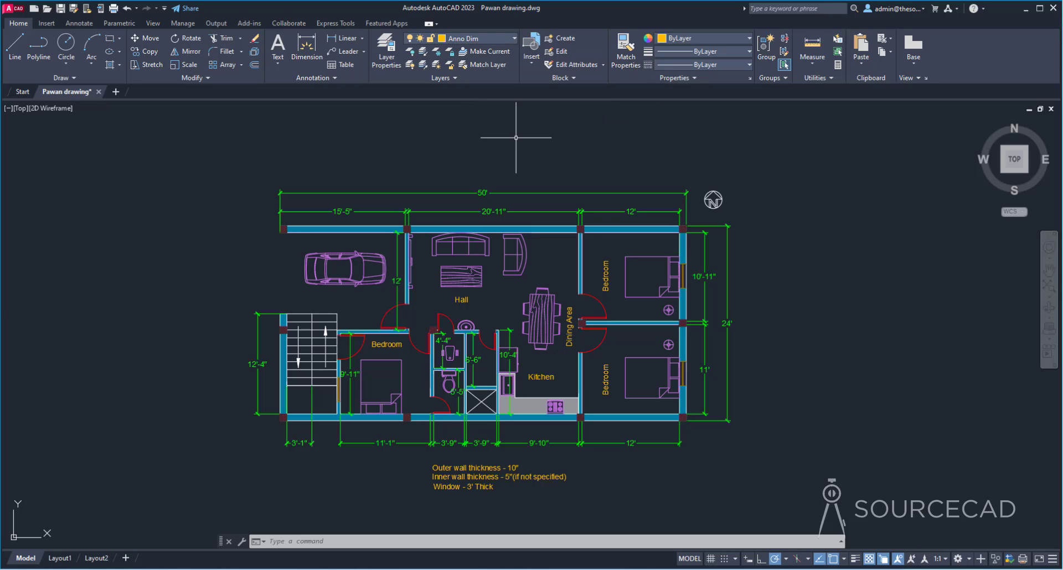
- Start a linear dimension and set the annotation scale for the annotative object to 1:50
click(344, 37)
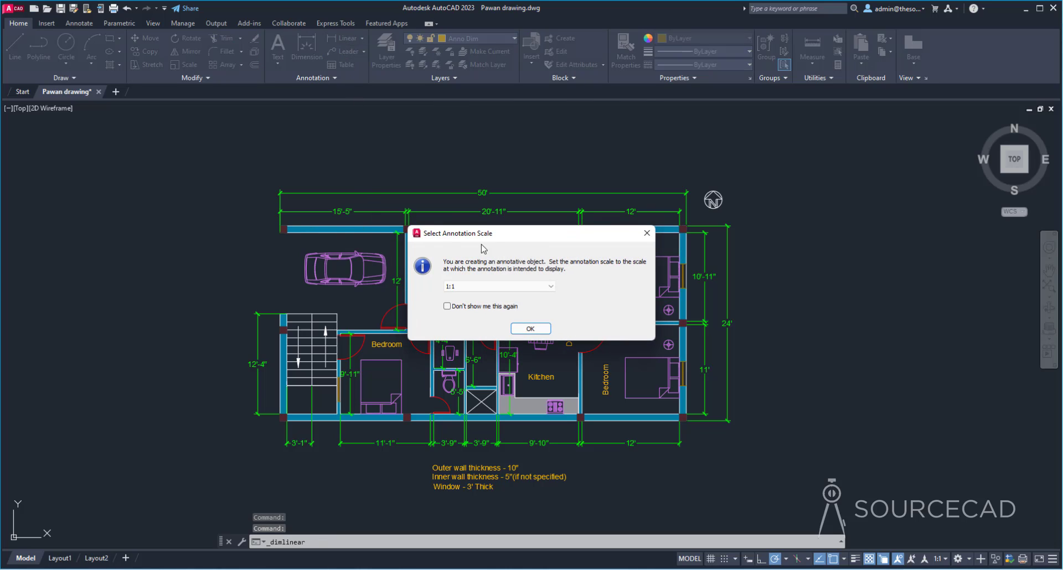
drag(530, 238, 496, 238)
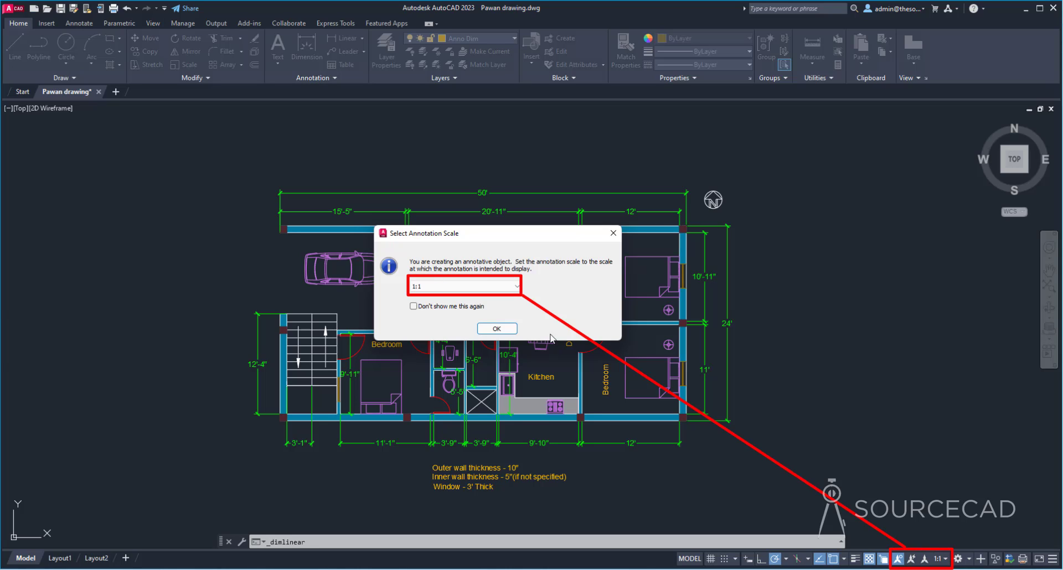
click(445, 286)
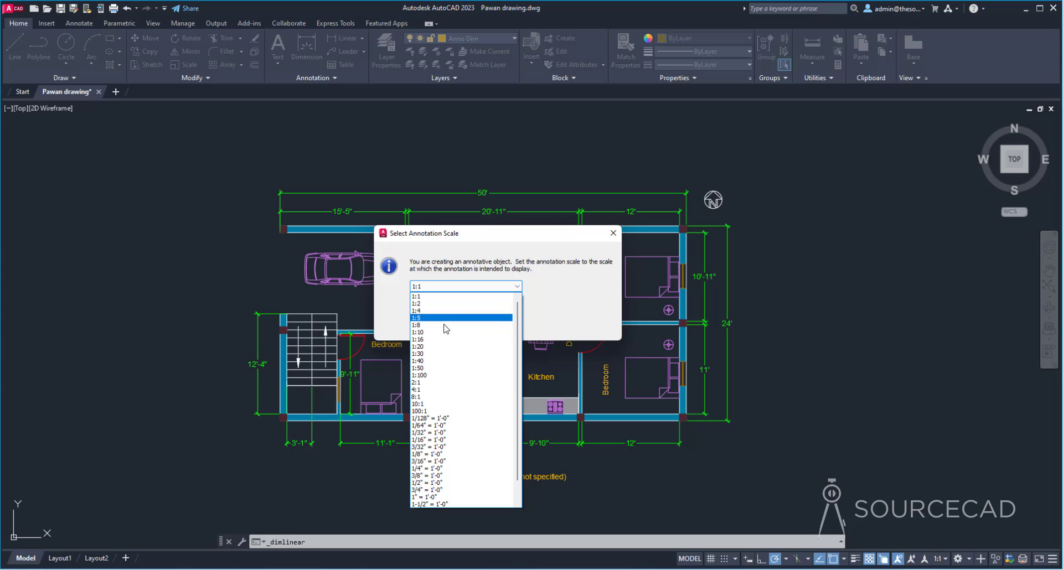
click(441, 368)
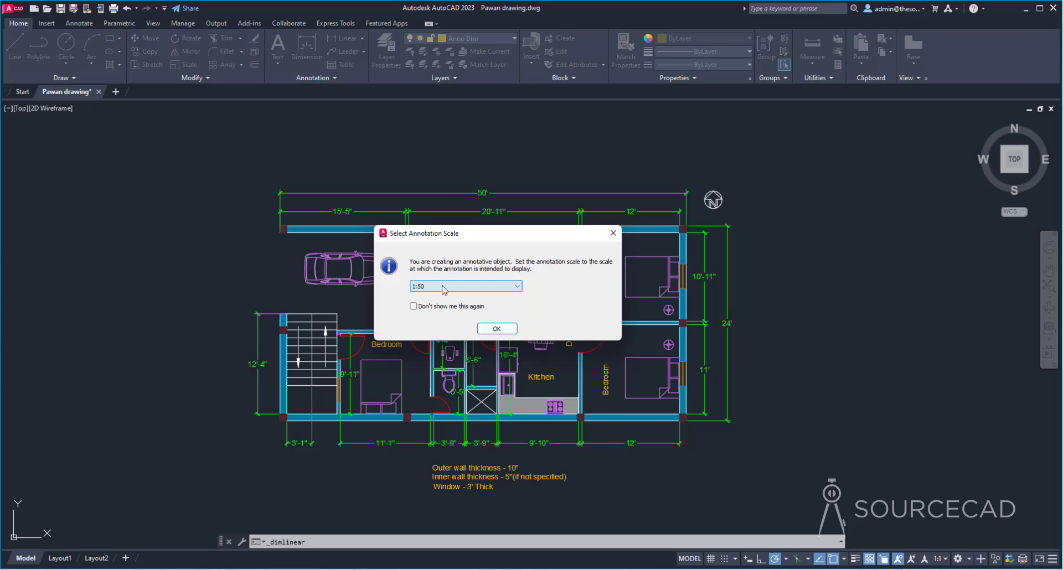
click(496, 329)
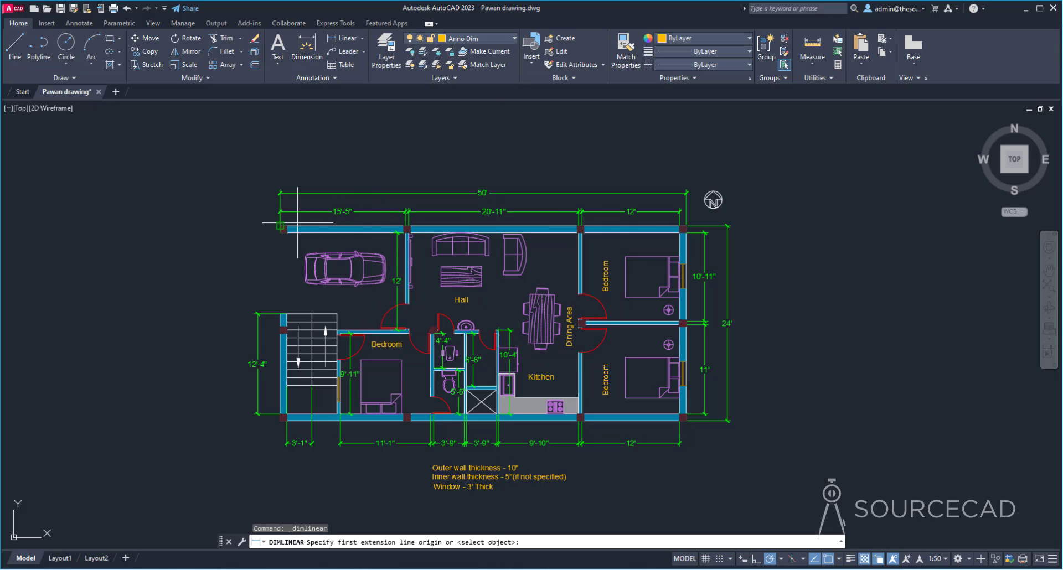
- Dimension the car parking area's width along the upper outer wall, placing the dimension over the existing one above the plan
click(280, 226)
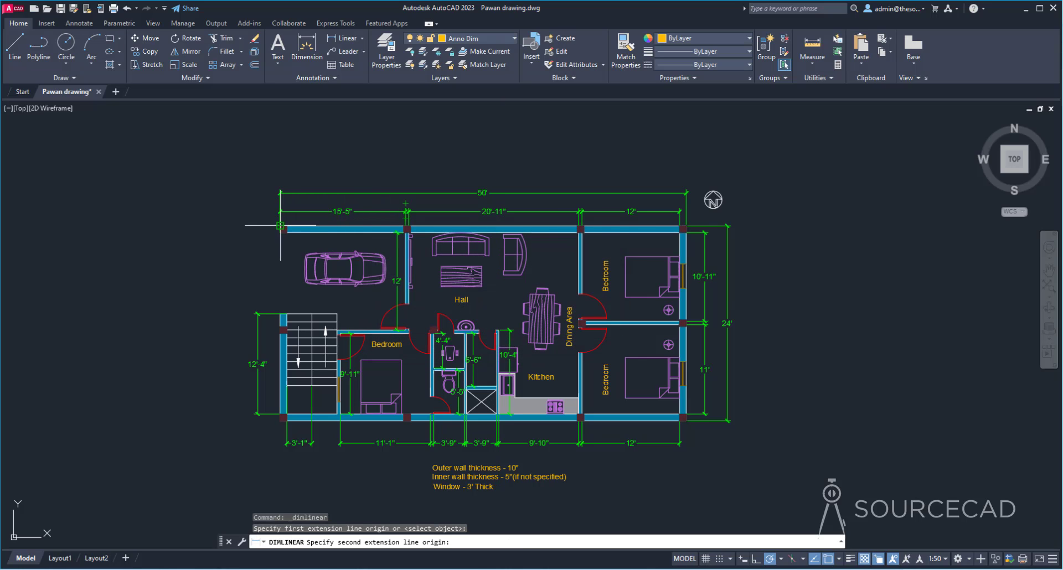
click(406, 226)
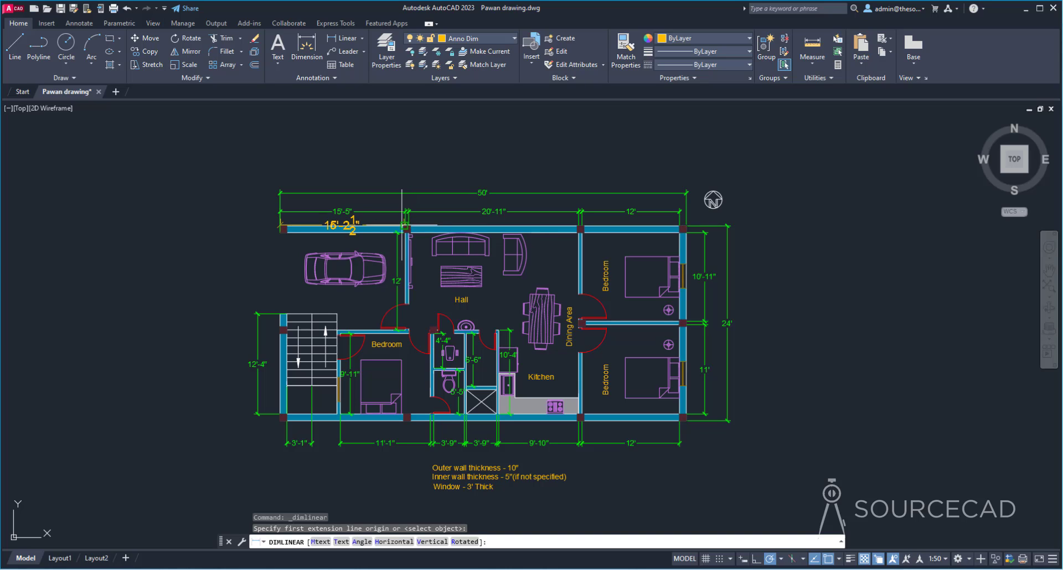
click(354, 212)
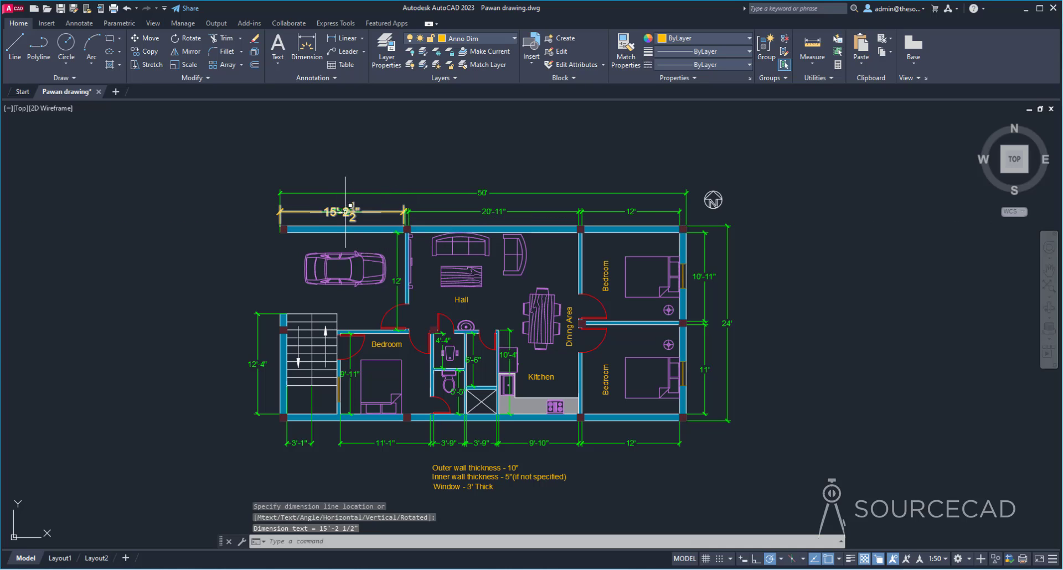
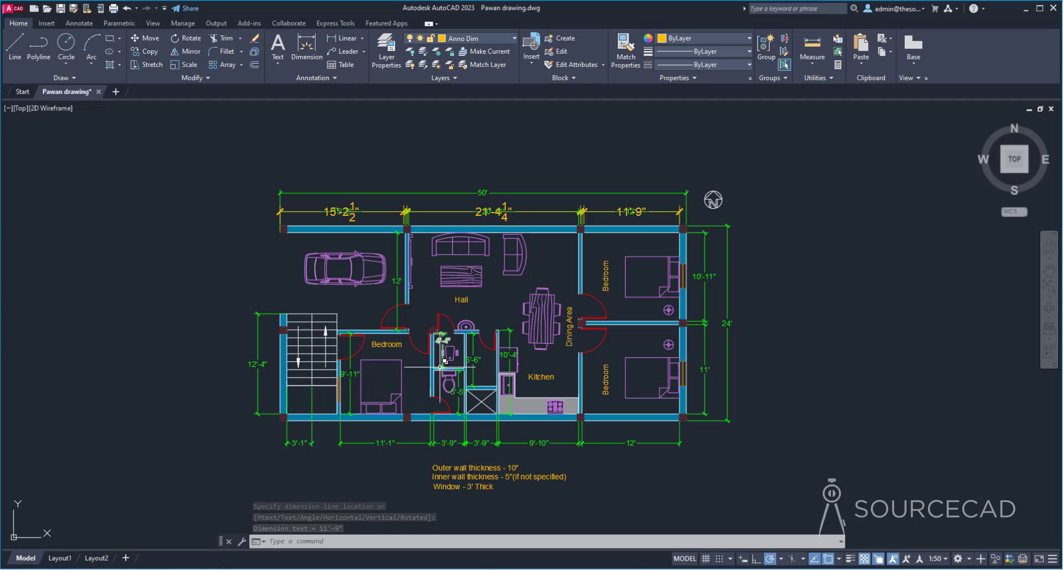
- Add a vertical linear dimension inside the small room directly above the toilet, beside the existing dimension
key(Return)
scroll(436, 333, up, 5)
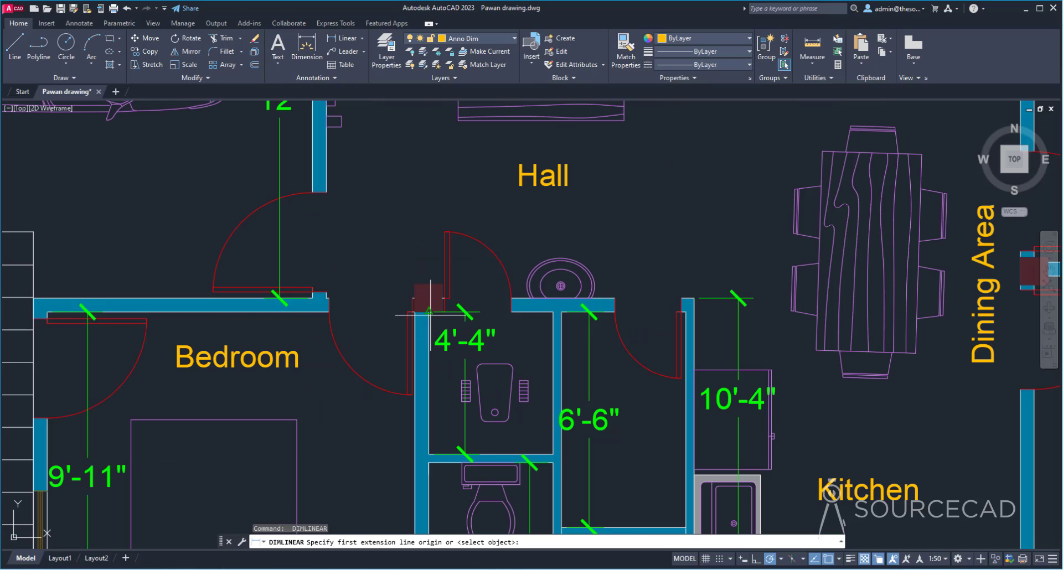
click(429, 313)
click(429, 454)
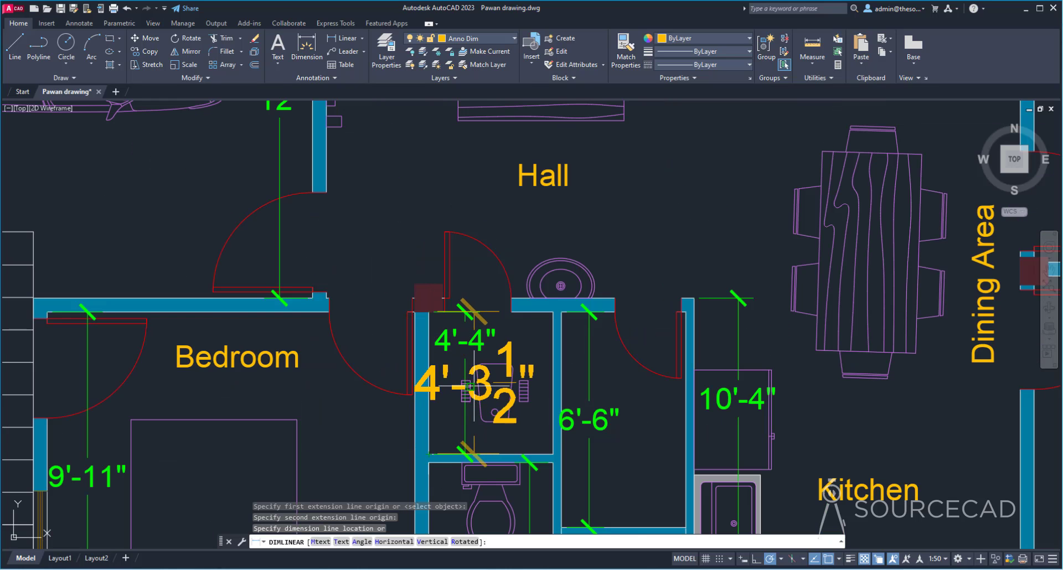
click(481, 388)
- Dimension the vertical length of the narrow room between the toilet rooms and the kitchen, above the crossed shaft
key(Return)
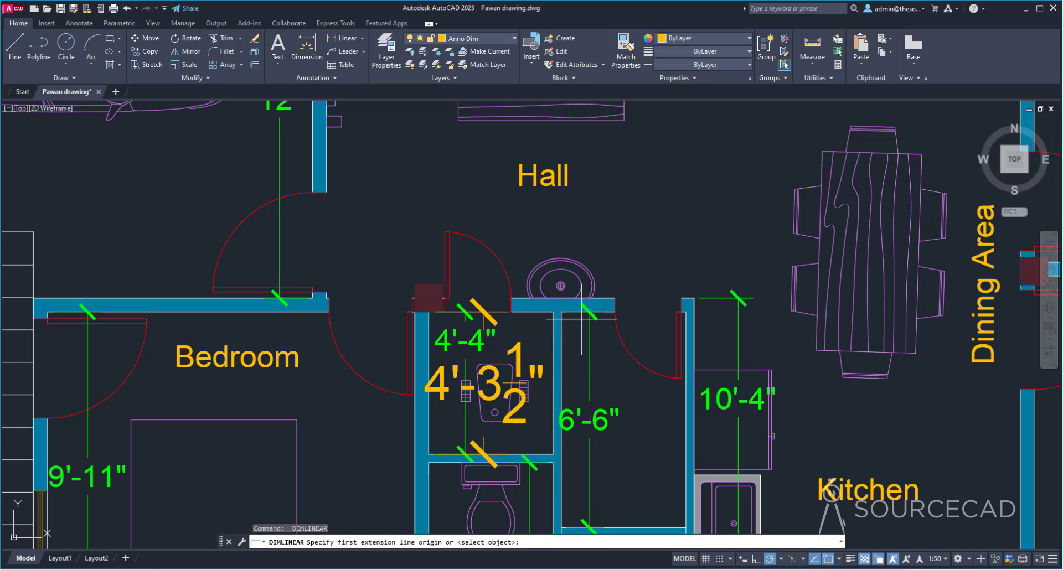
click(562, 313)
middle_drag(585, 465, 557, 308)
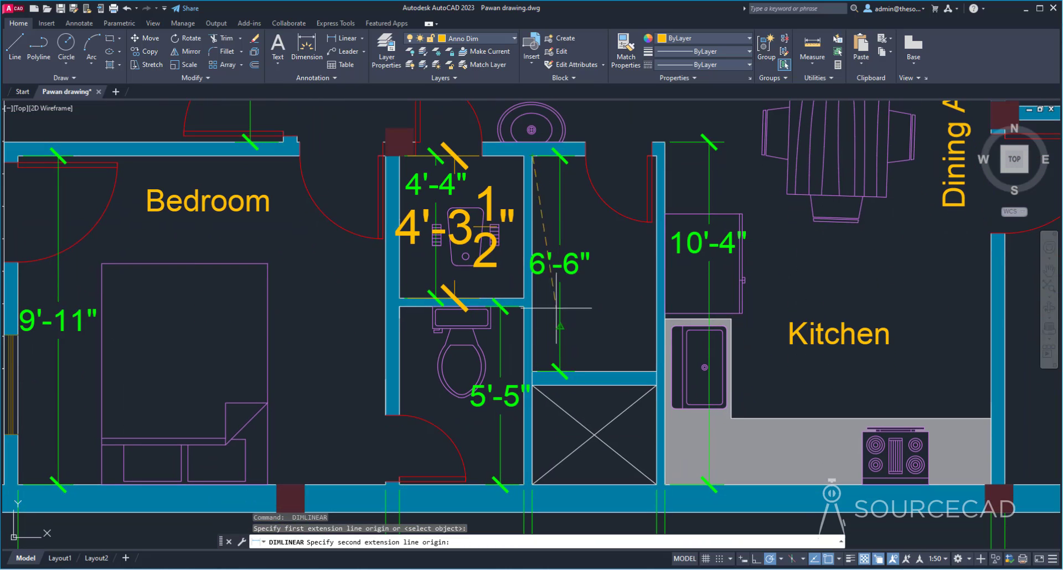
click(533, 372)
click(583, 299)
- Dimension the toilet room's vertical length between its upper partition and the lower outer wall
key(Return)
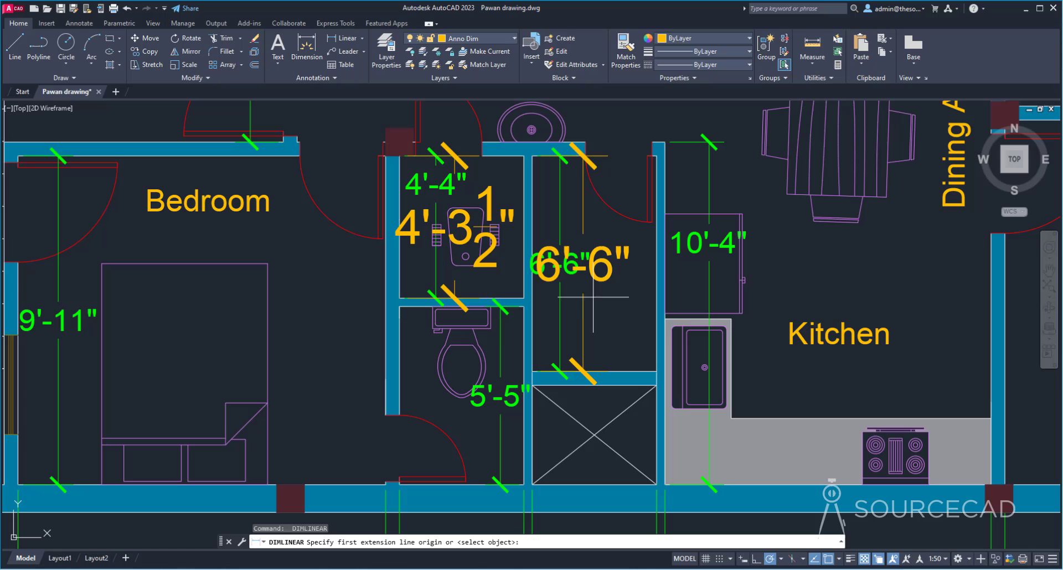
click(500, 309)
click(500, 483)
click(498, 451)
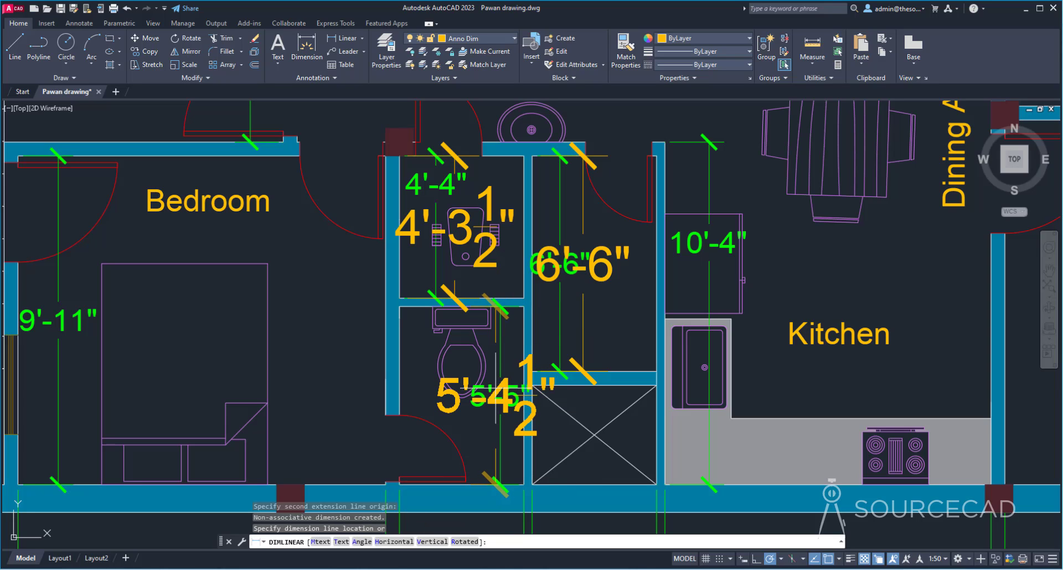
- Dimension the kitchen's vertical length along its left wall, placing the dimension inside the kitchen
key(Return)
click(664, 142)
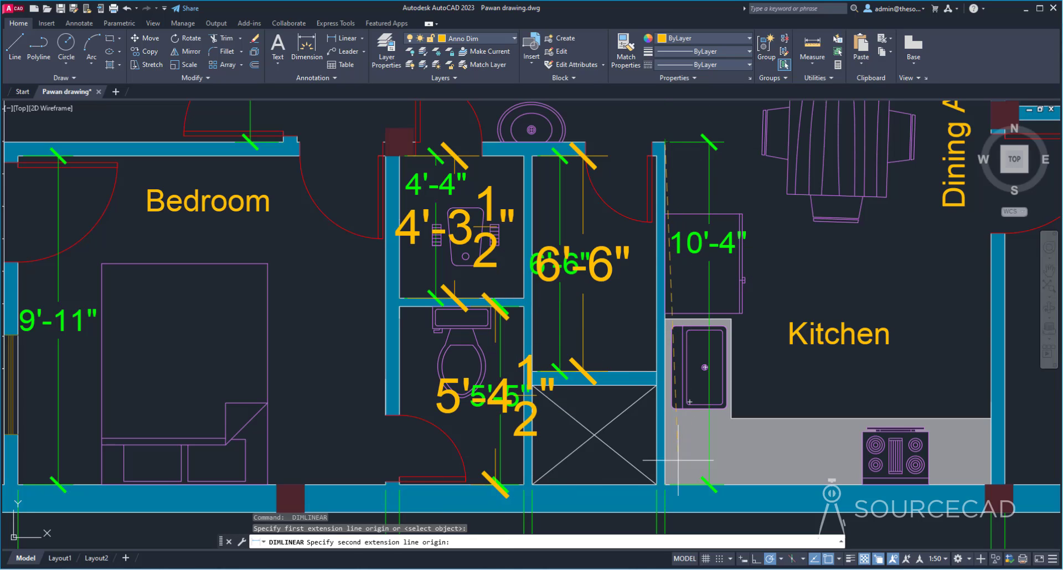
click(664, 484)
click(734, 265)
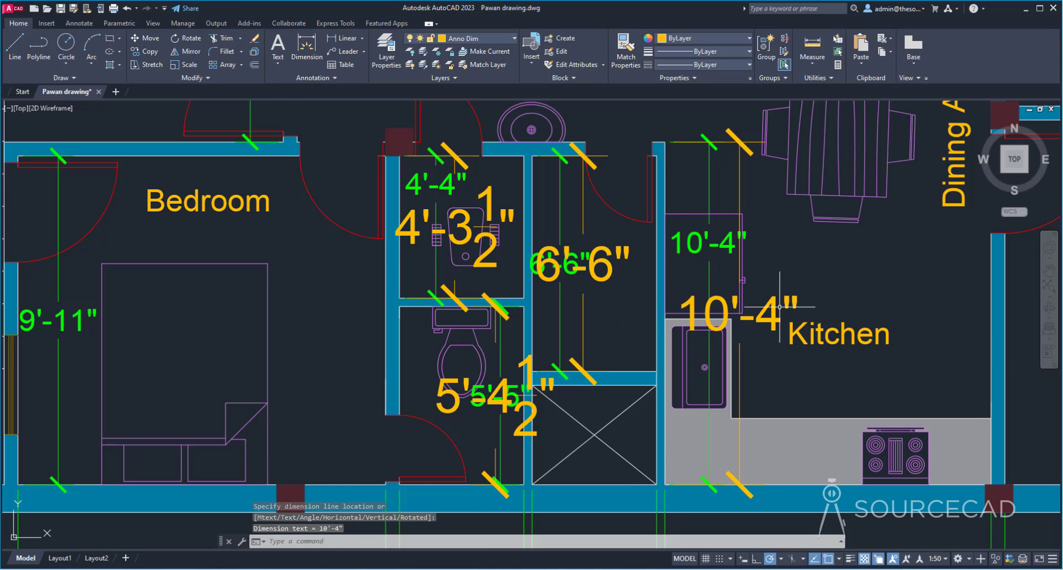
- Dimension the vertical length of the bedroom beside the staircase, placing the dimension inside the room
scroll(780, 309, up, 4)
scroll(582, 240, down, 6)
scroll(582, 240, down, 3)
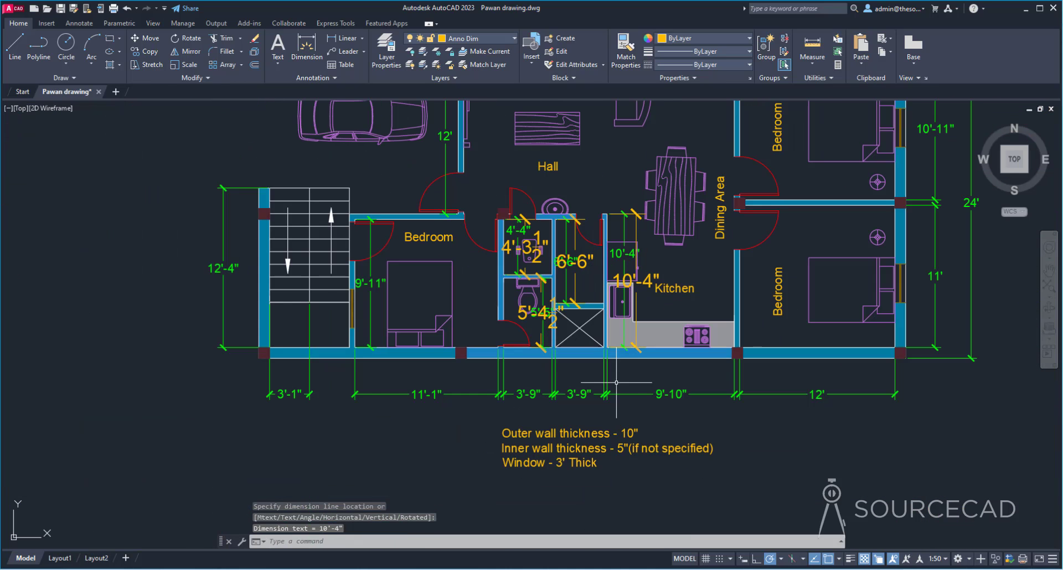
scroll(354, 365, up, 1)
key(Return)
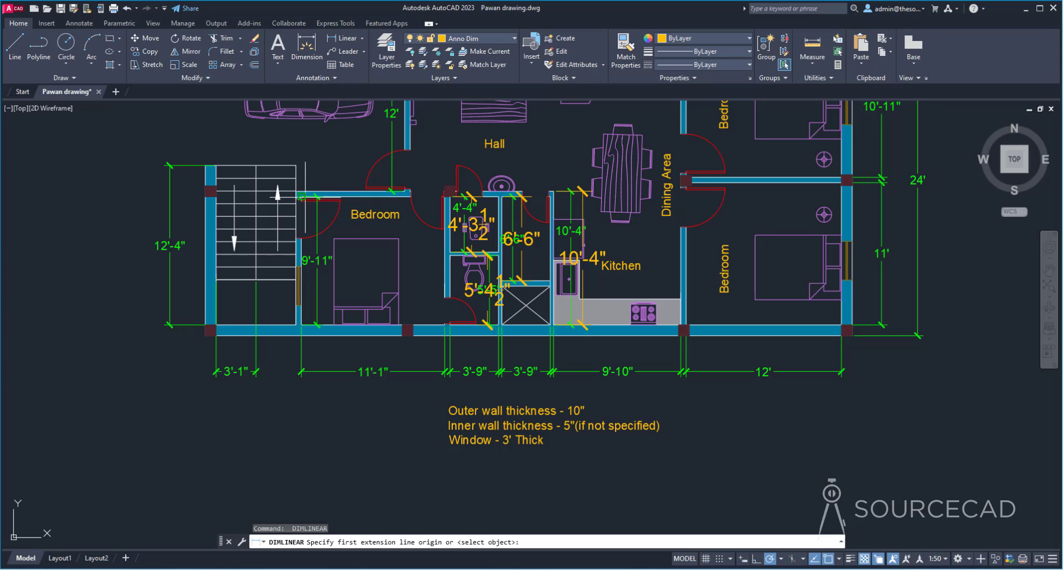
click(301, 206)
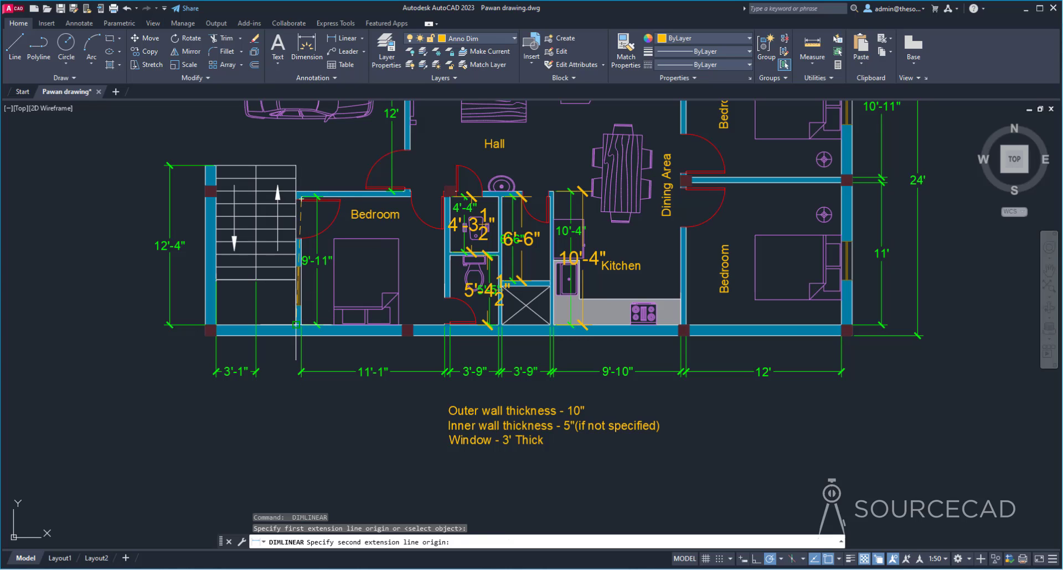
click(301, 325)
click(319, 260)
- Dimension the width of the bedroom beside the staircase, placing the dimension below the lower outer wall
key(Return)
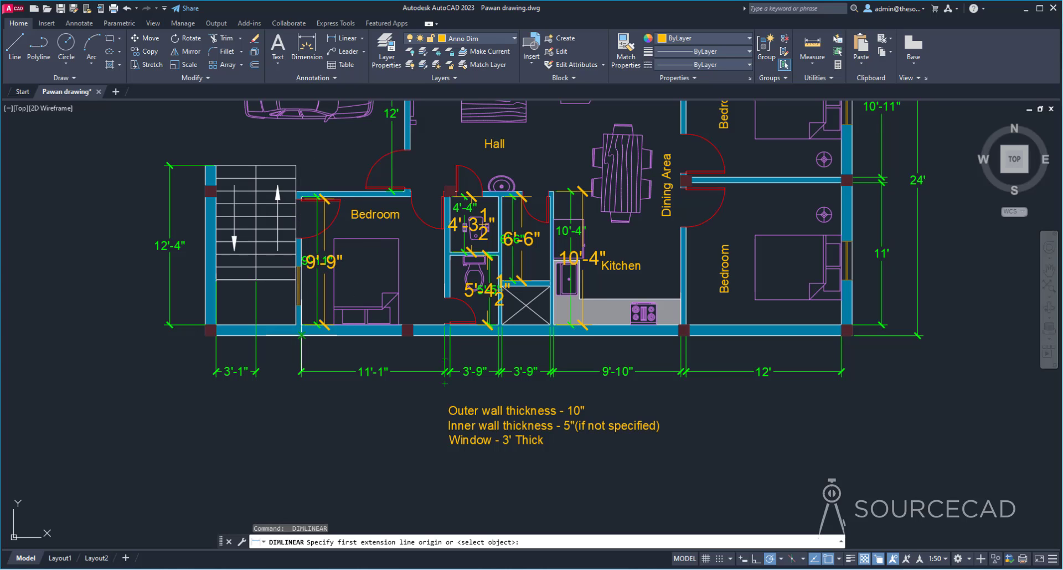
click(301, 325)
click(447, 326)
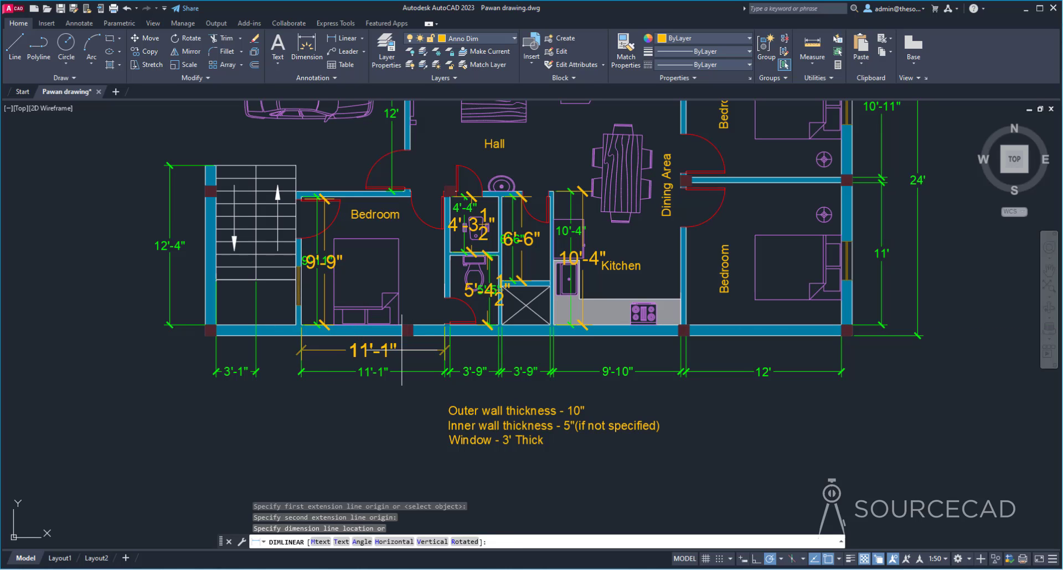
click(379, 372)
- Dimension the upper right bedroom's vertical length, placing the dimension outside the right outer wall
key(Return)
middle_drag(796, 111, 665, 230)
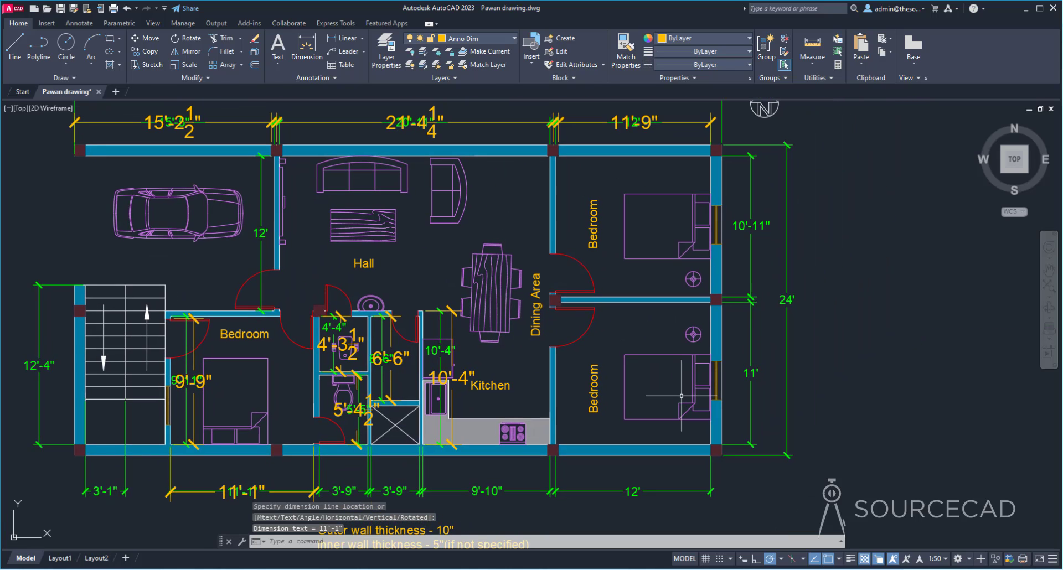
click(716, 155)
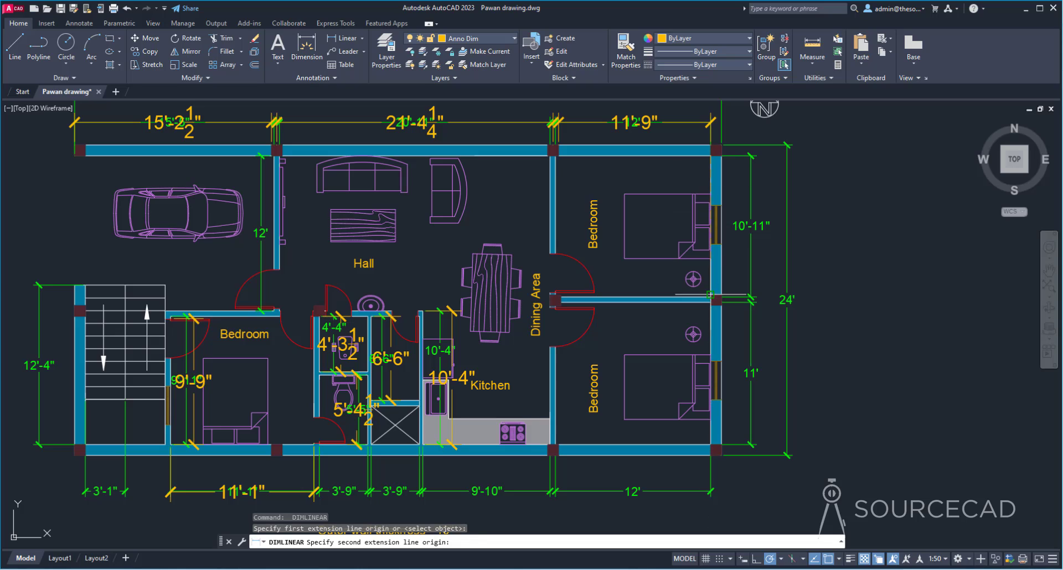
click(718, 298)
click(750, 260)
- Dimension the lower right bedroom's vertical length, placing the dimension outside the right outer wall
key(Return)
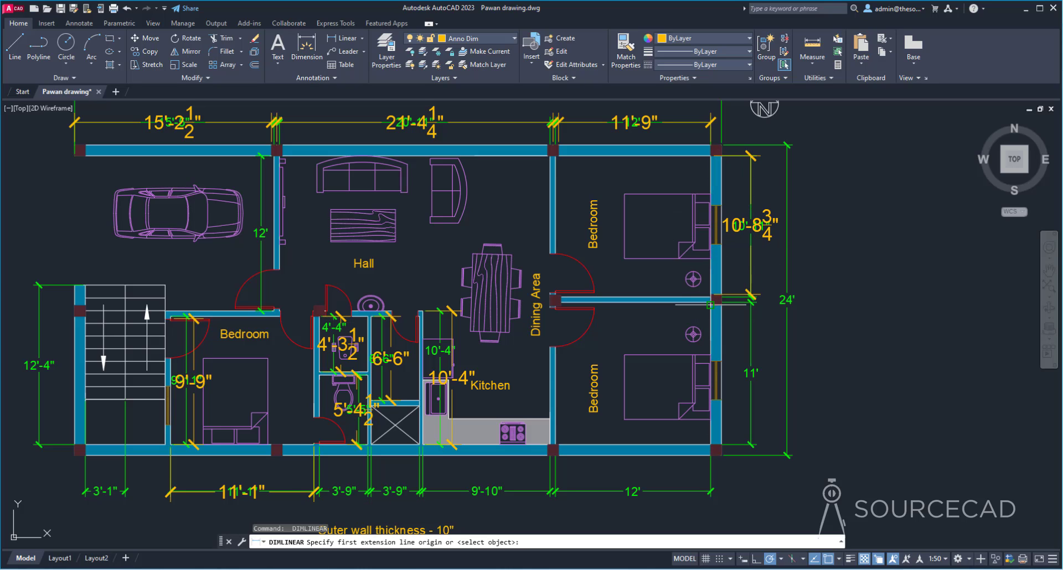
click(716, 300)
click(717, 445)
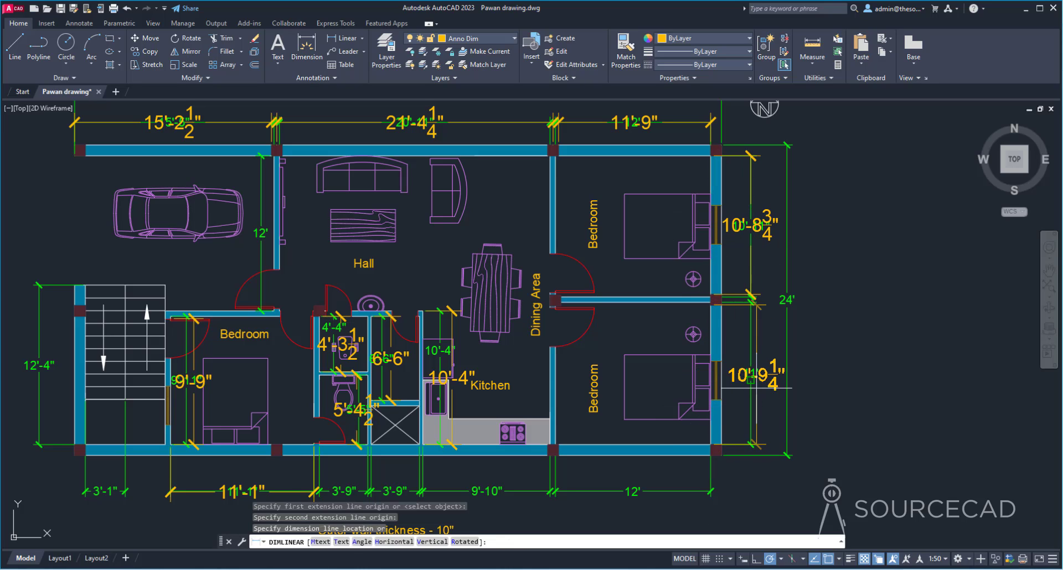
click(781, 420)
scroll(696, 341, down, 2)
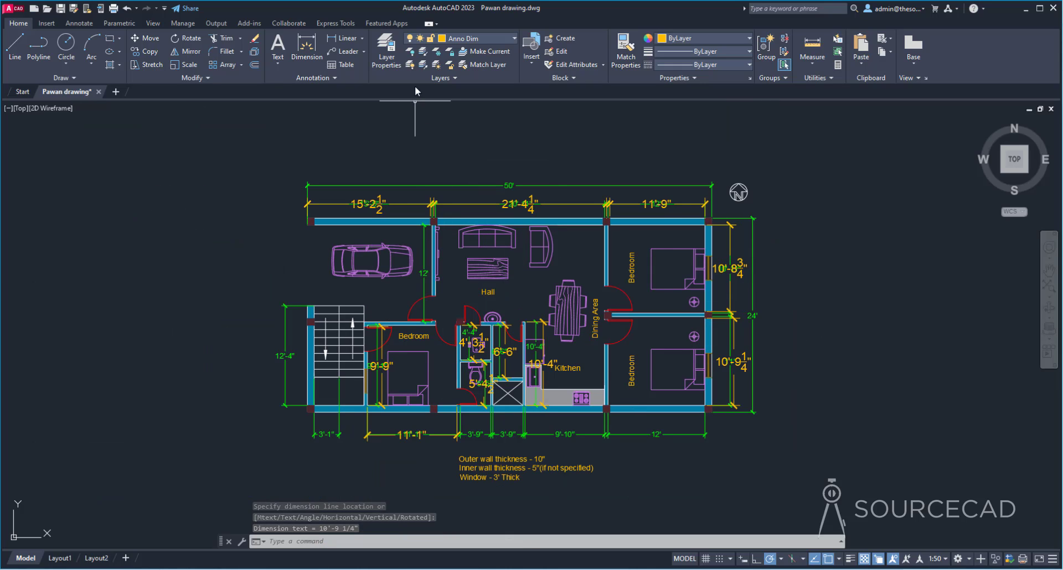
- Turn off the Dim layer and check the annotative dimensions in Layout2's 1:100, 1:50 and 1:20 viewports
click(467, 38)
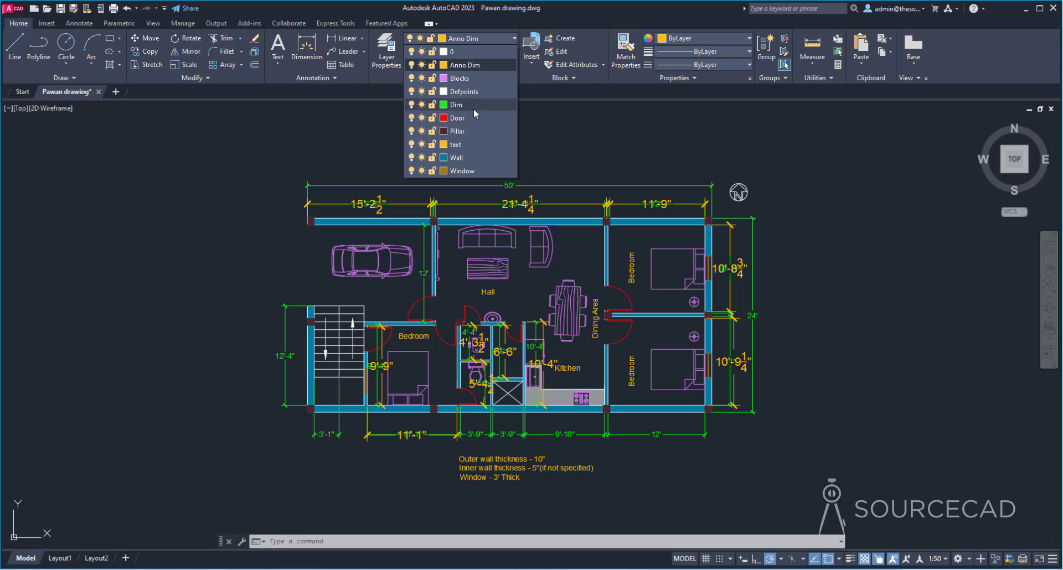
click(410, 105)
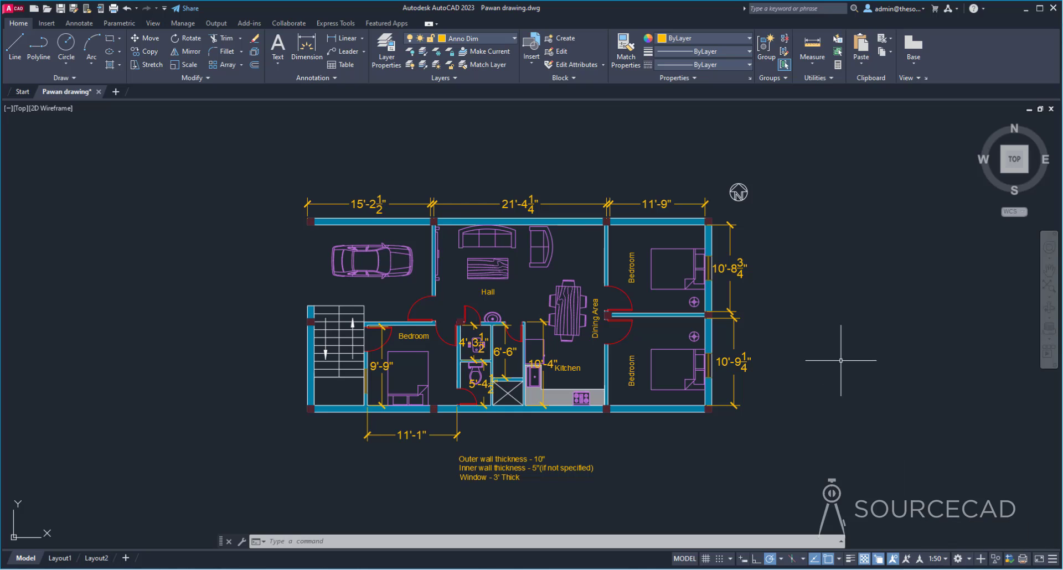
click(94, 558)
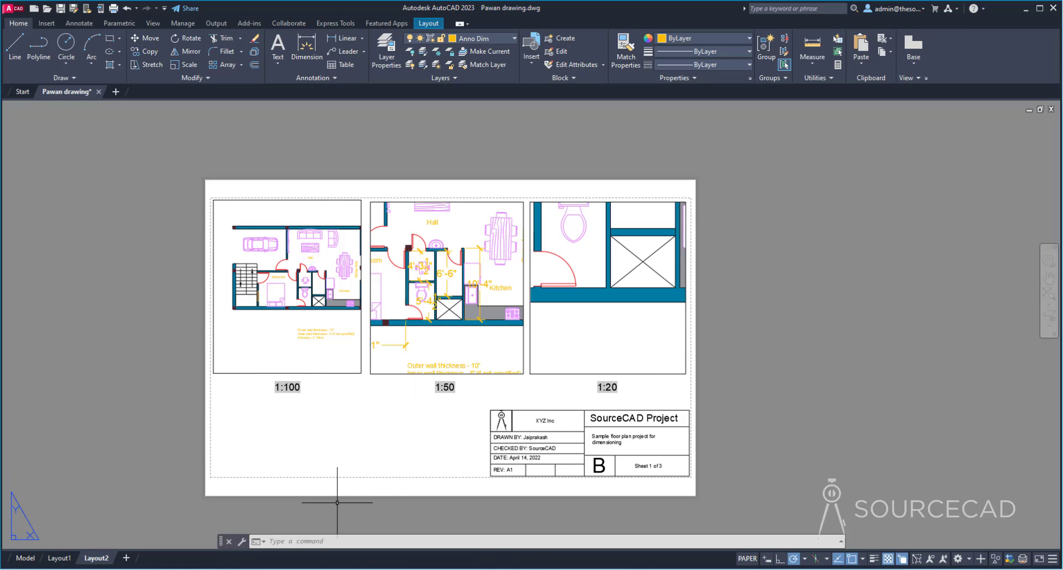
- In model space, enable automatically adding scales to annotative objects and set the annotation scale to 1:20
click(26, 558)
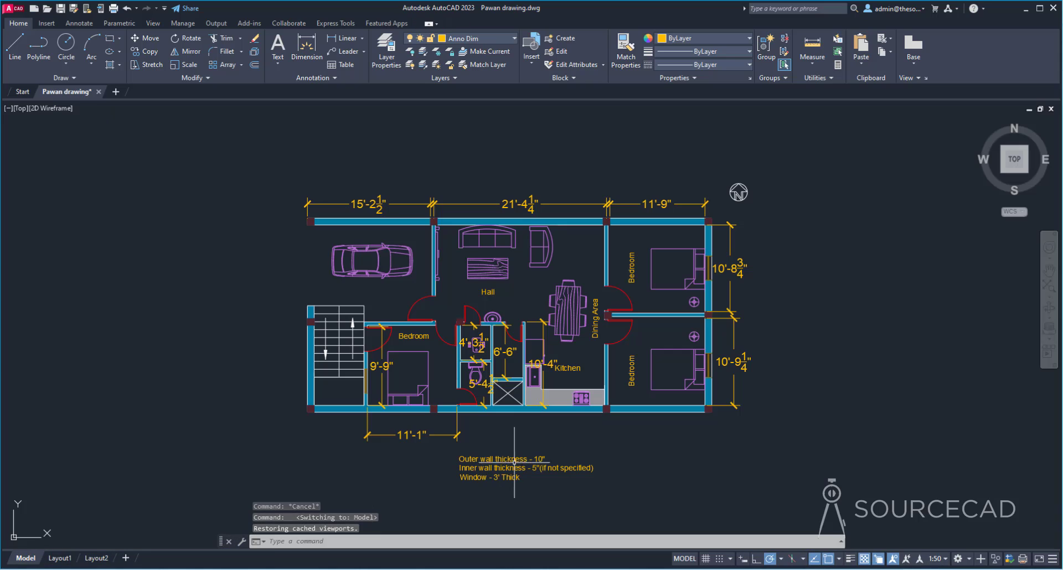
click(907, 559)
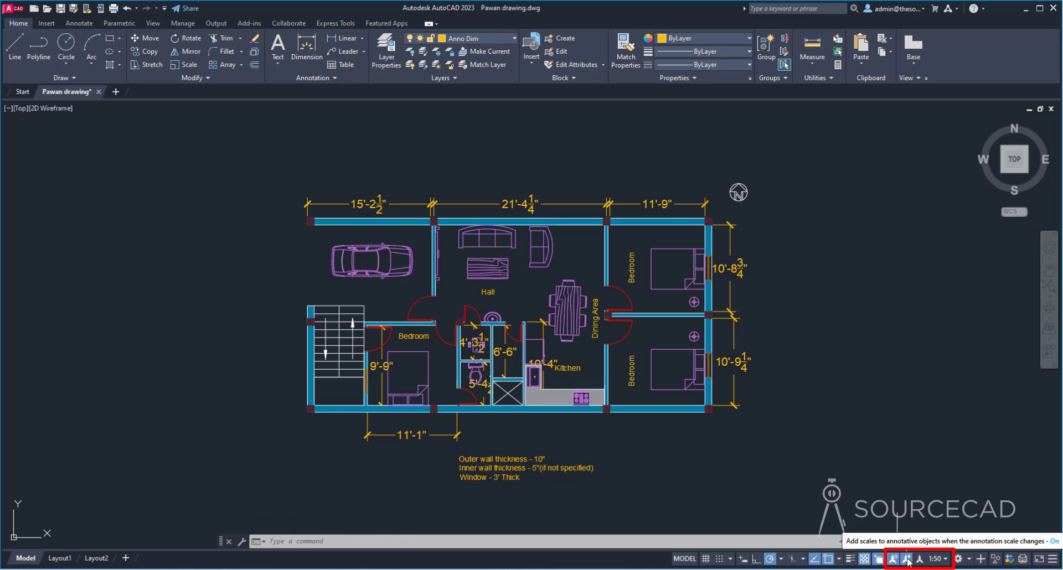
click(943, 560)
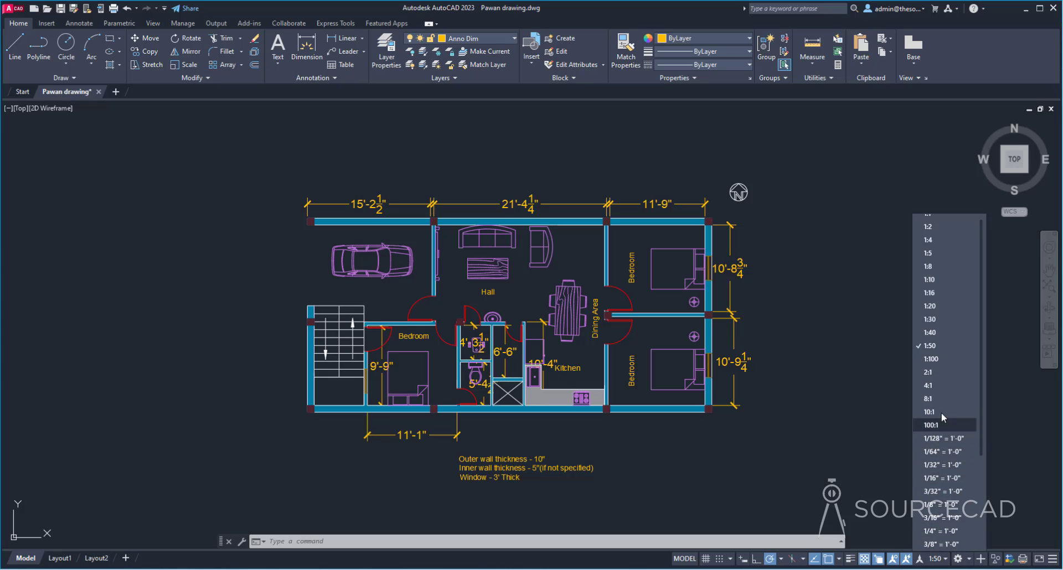
click(935, 307)
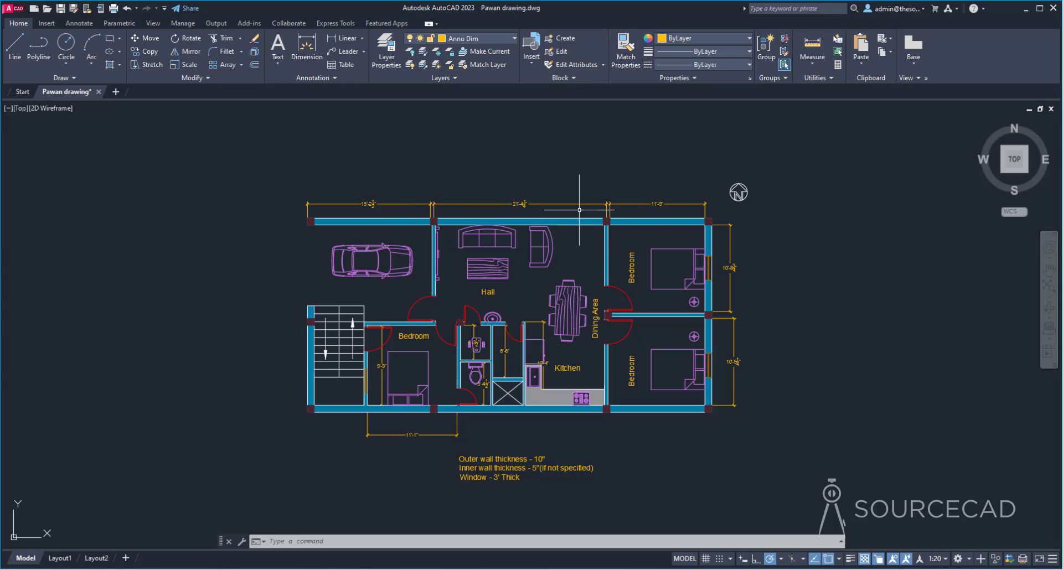
- Set the model-space annotation scale to 1:100 to add that scale to the annotative dimensions, and open Layout2
click(943, 559)
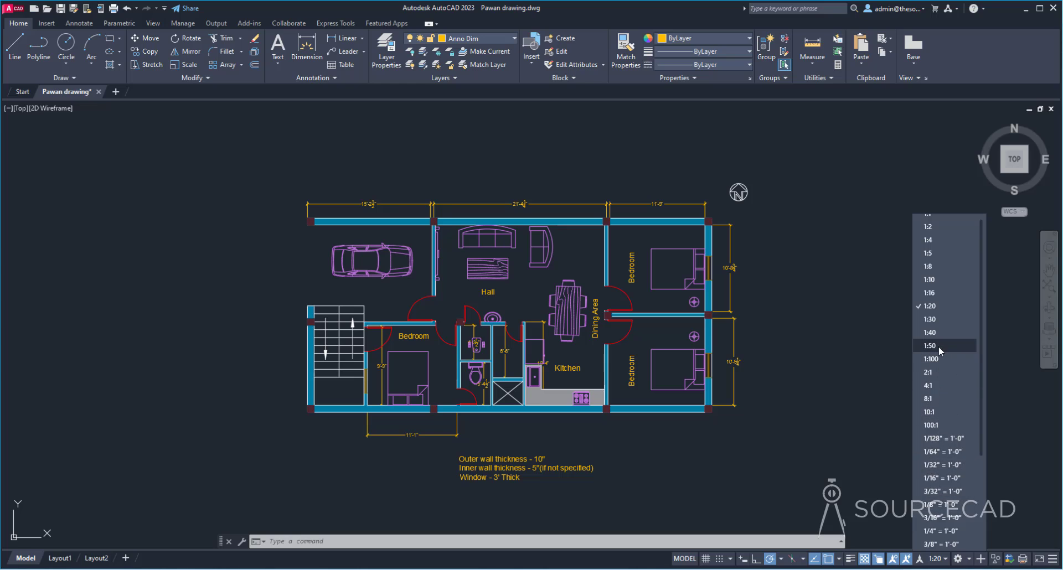
key(Escape)
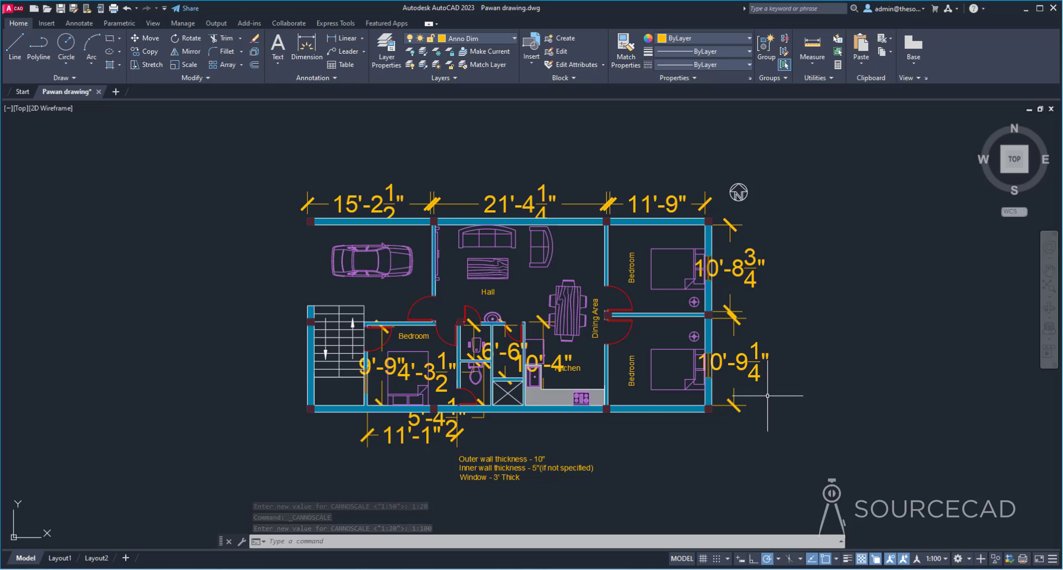
click(97, 558)
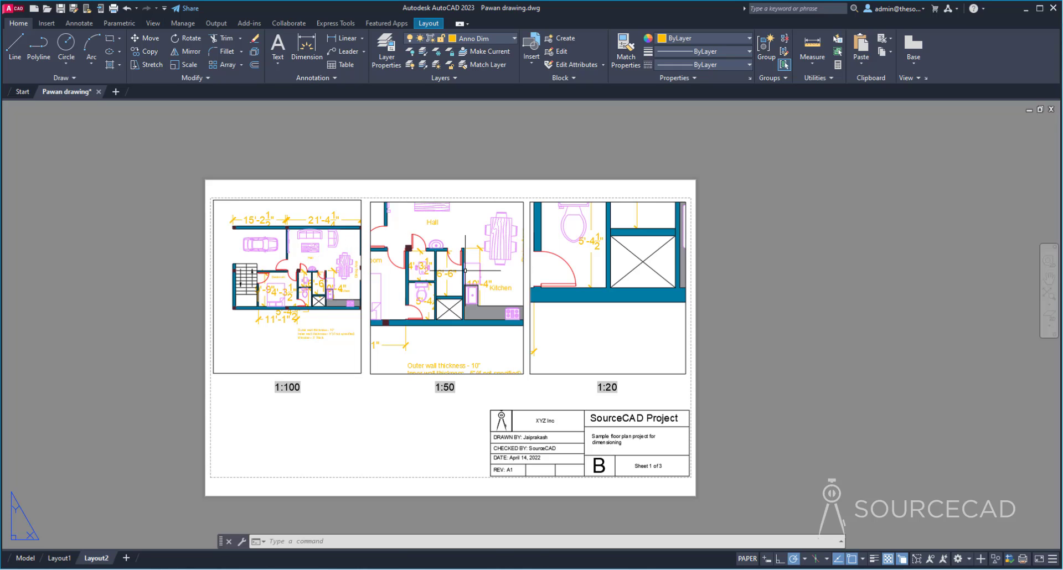
- In Layout2's 1:50 viewport, move the vertical dimension of the small room above the toilet left into the bedroom
double_click(417, 258)
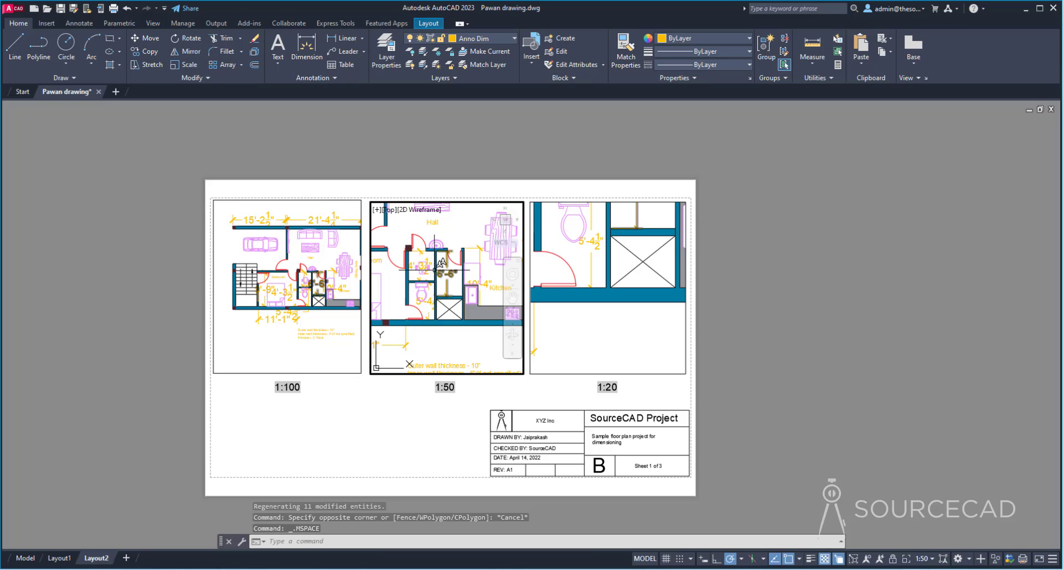
click(440, 255)
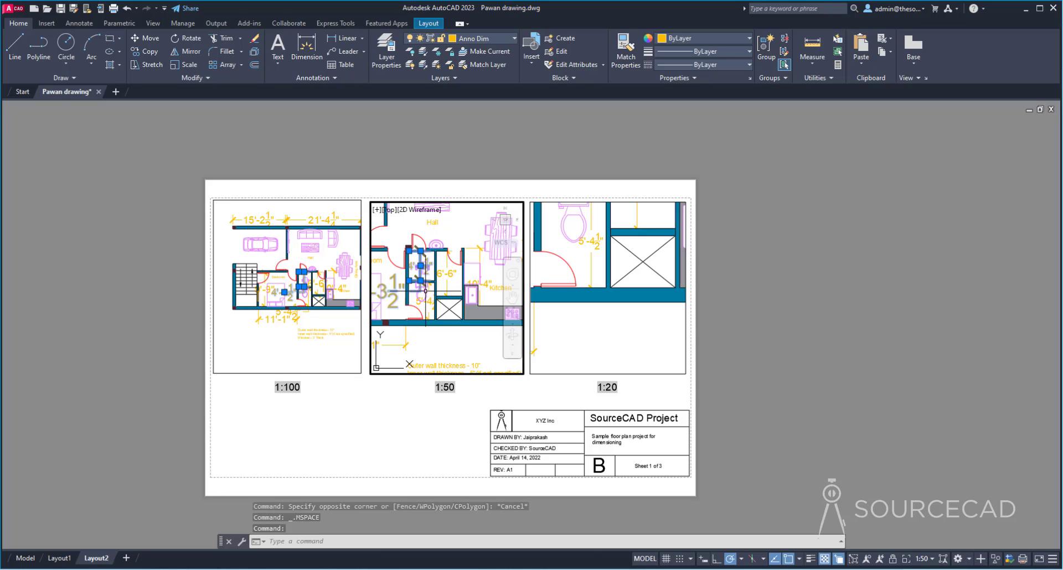
click(421, 267)
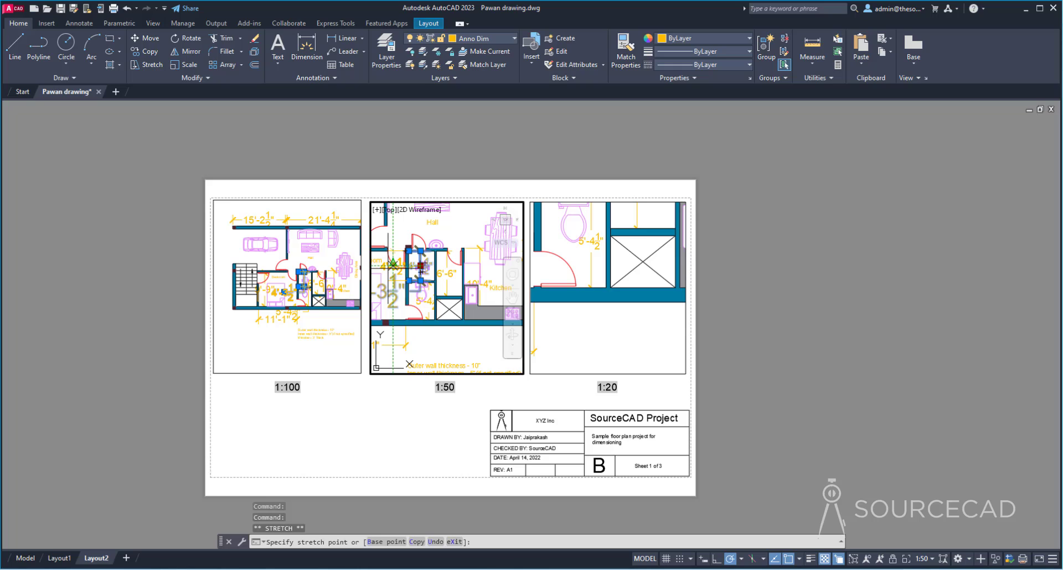
click(464, 322)
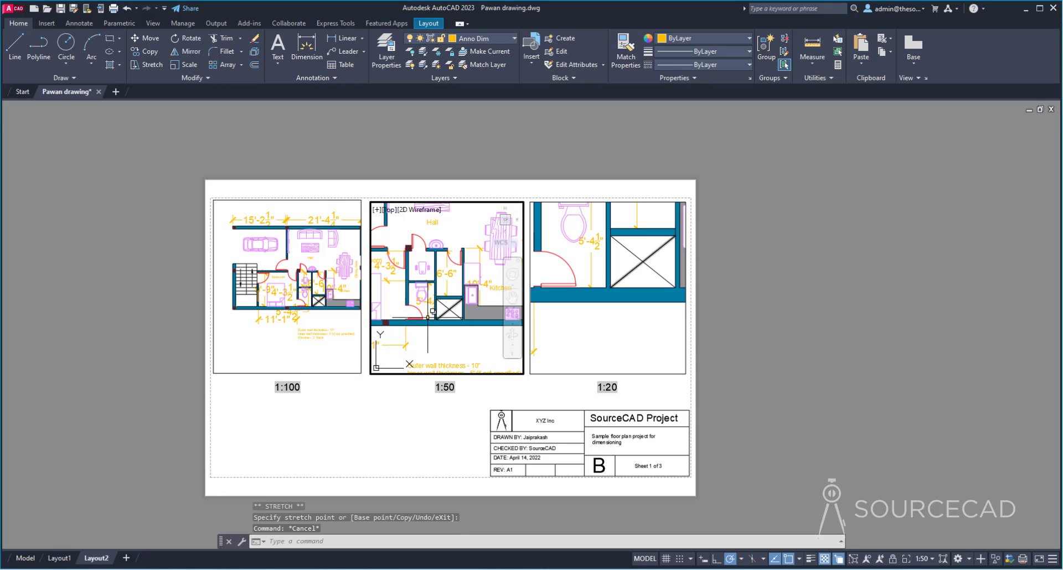
key(Escape)
double_click(424, 301)
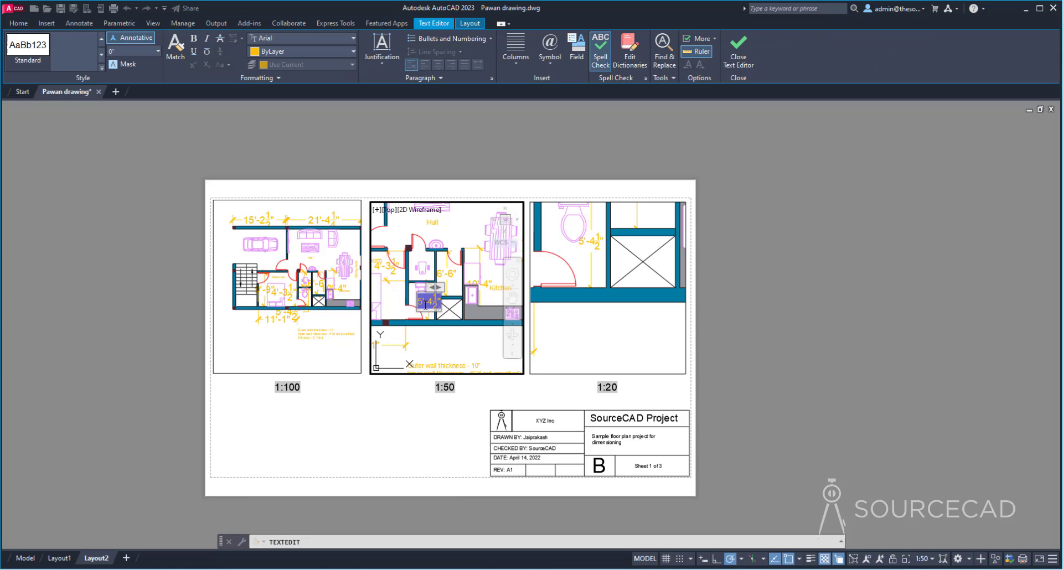
key(Escape)
click(428, 302)
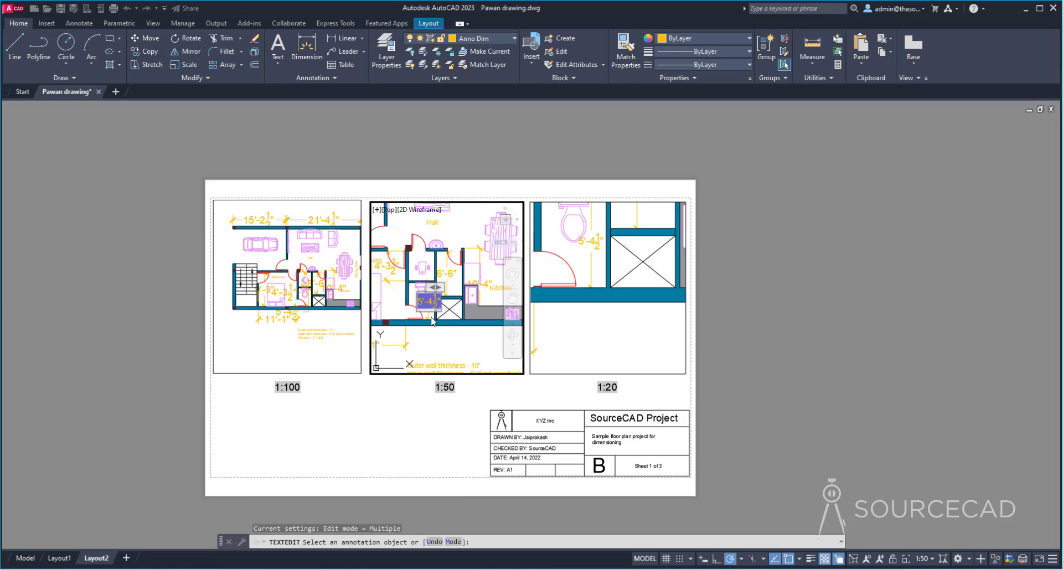
key(Escape)
key(Escape)
- In the 1:50 viewport, move the toilet room's vertical dimension left into the bedroom and return to paper space
click(428, 302)
click(435, 293)
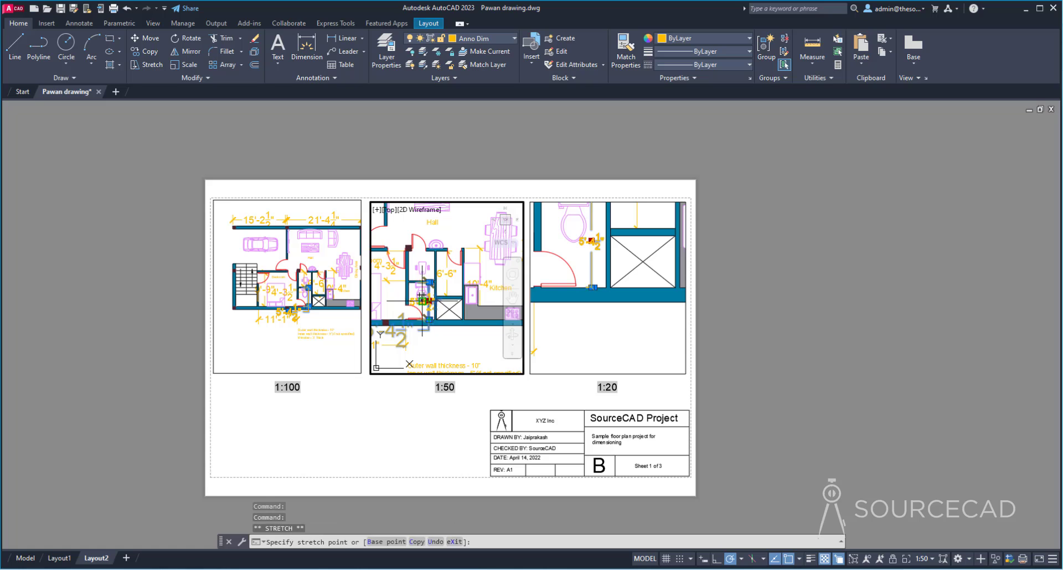
click(387, 328)
click(430, 320)
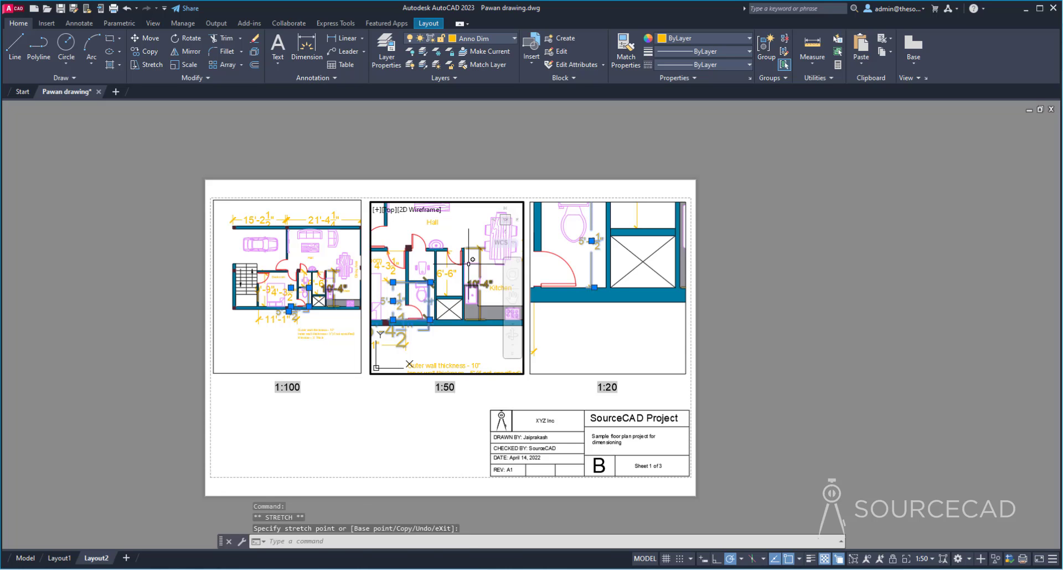
key(Escape)
double_click(407, 396)
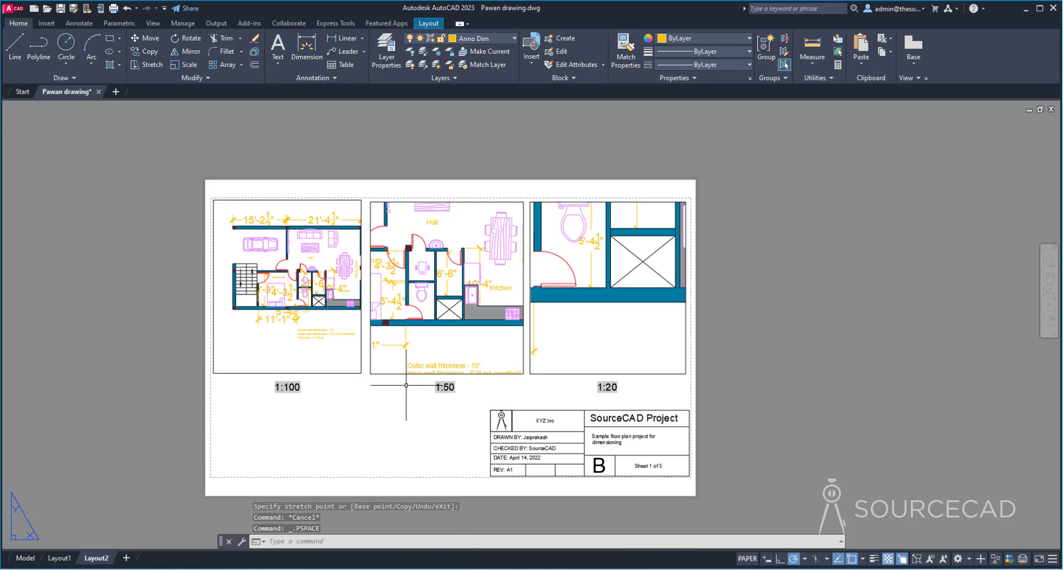
- Compare how the annotative dimensions display in the differently scaled viewports of Layout2 and Layout1
scroll(410, 304, up, 2)
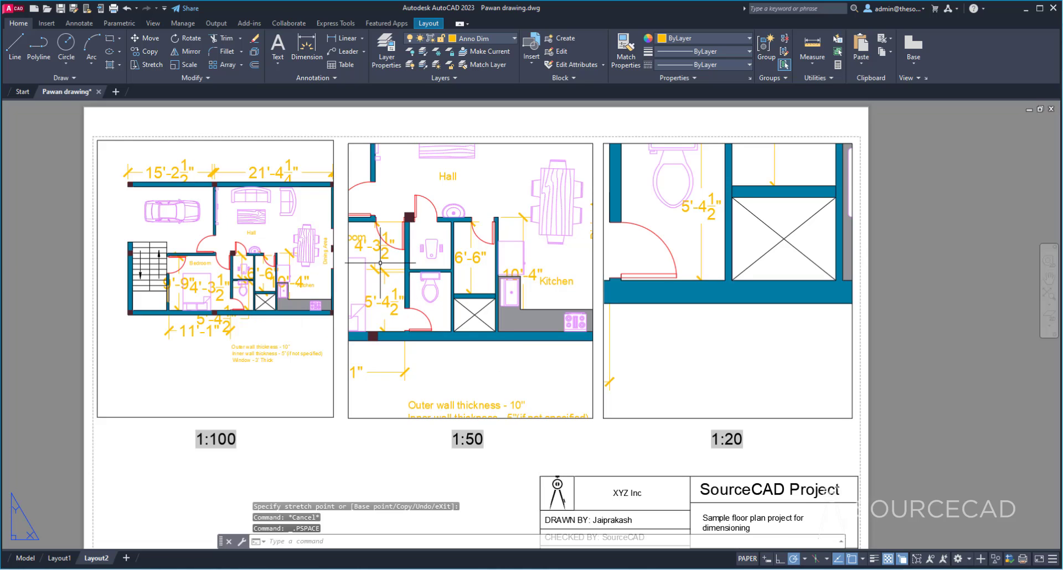
middle_drag(388, 254, 422, 266)
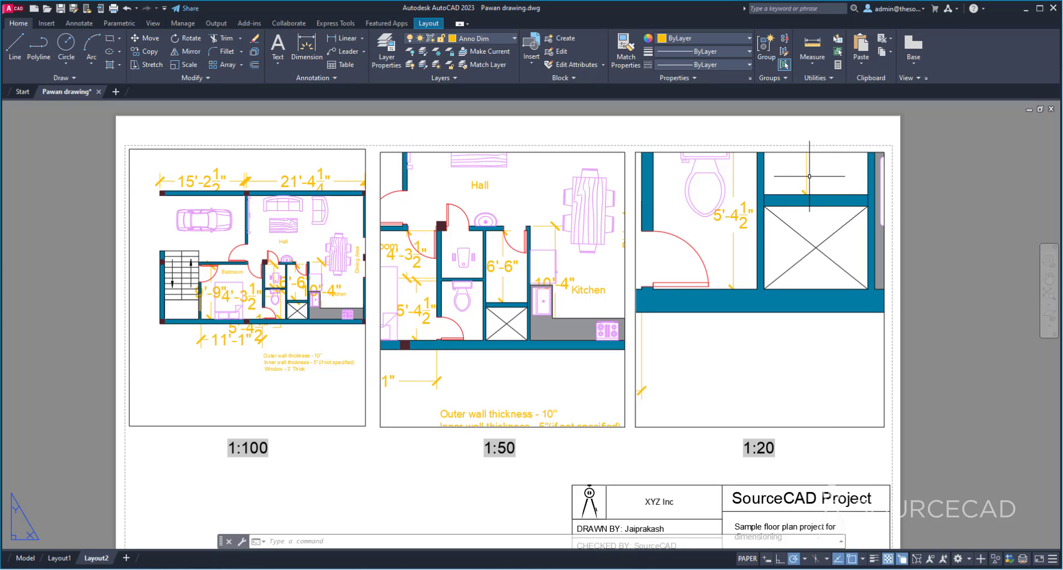
scroll(614, 243, down, 4)
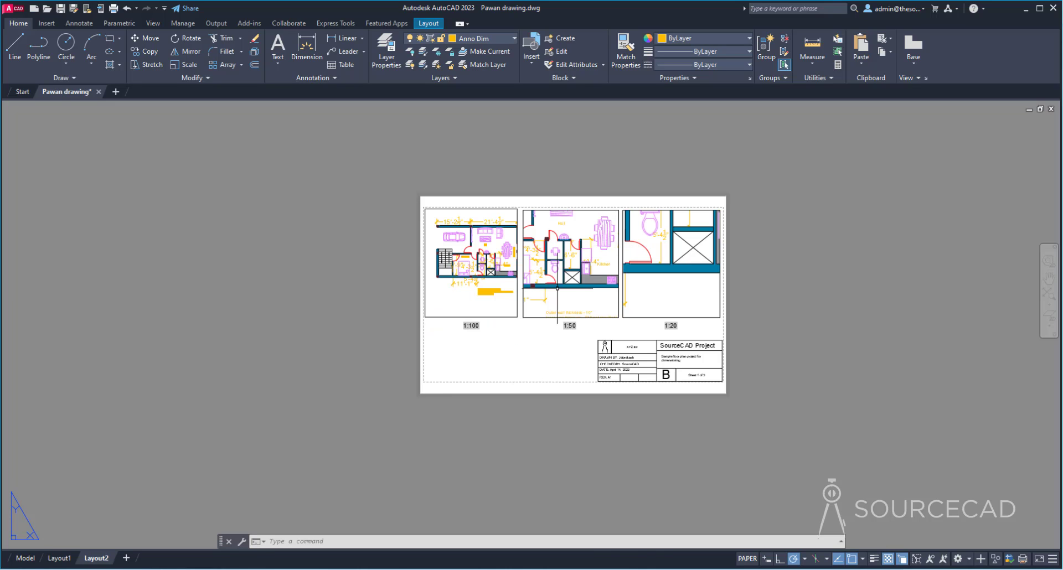
click(72, 559)
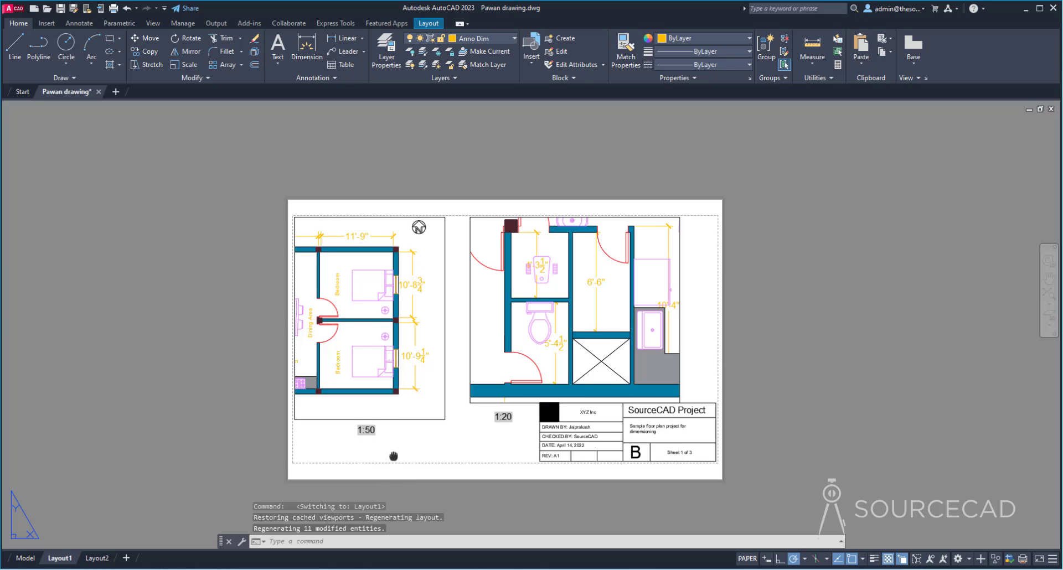
middle_drag(393, 456, 371, 436)
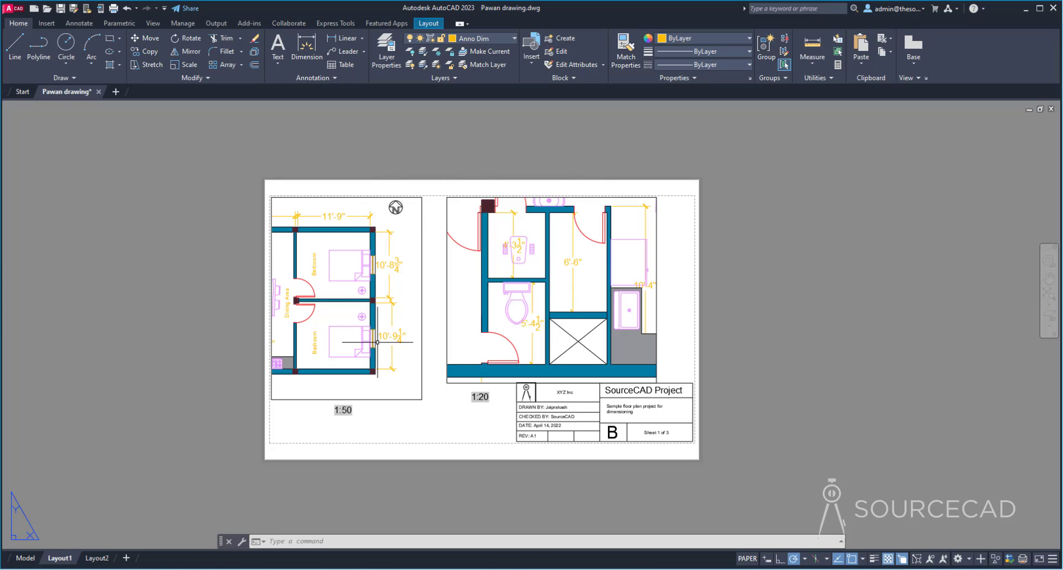
click(101, 561)
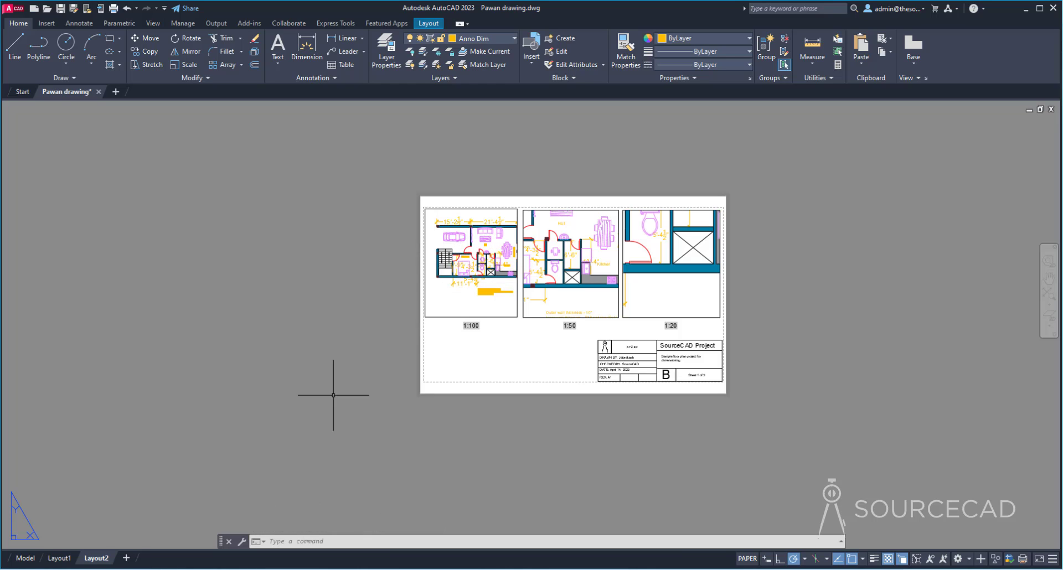
- From Layout1, modify the Annotative dimension style, setting the primary units' linear precision to 0'-0"
click(59, 558)
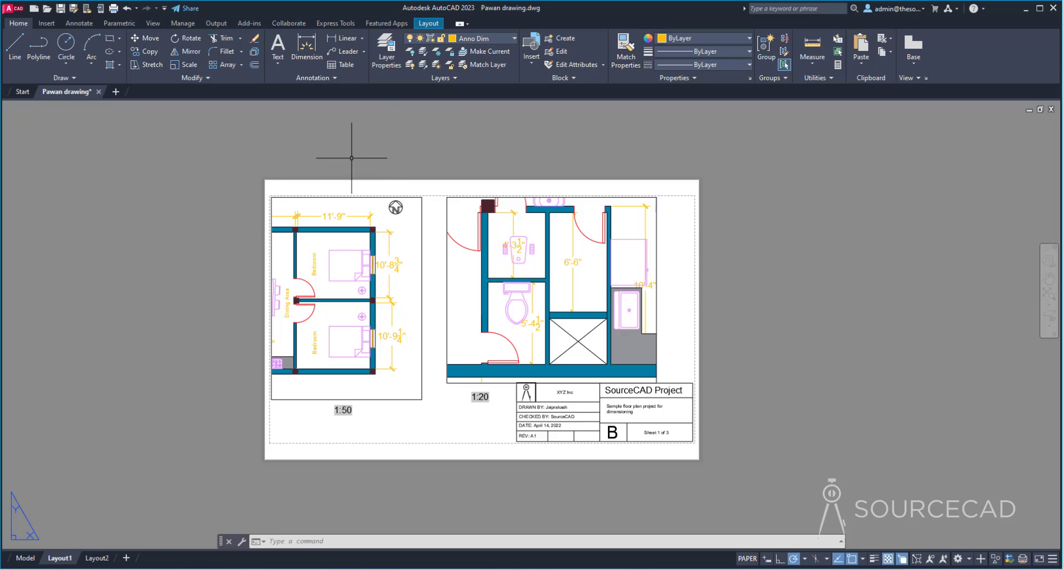
click(319, 79)
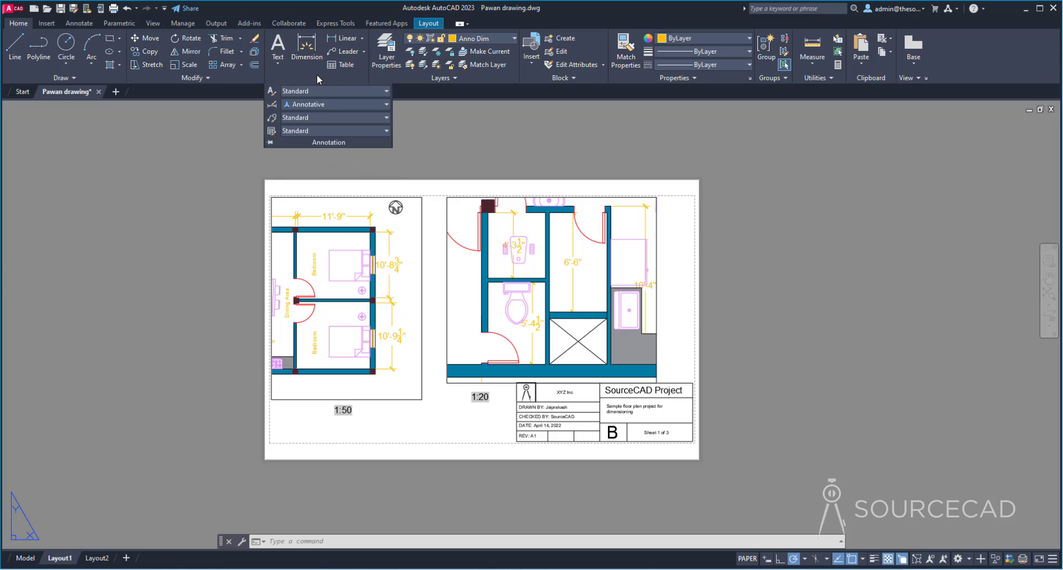
click(272, 106)
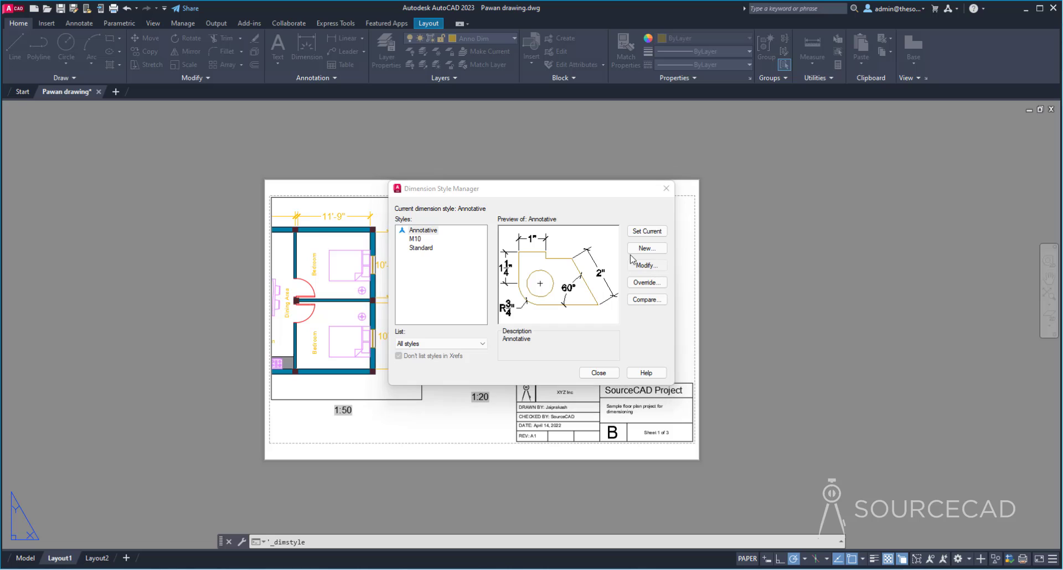
click(487, 209)
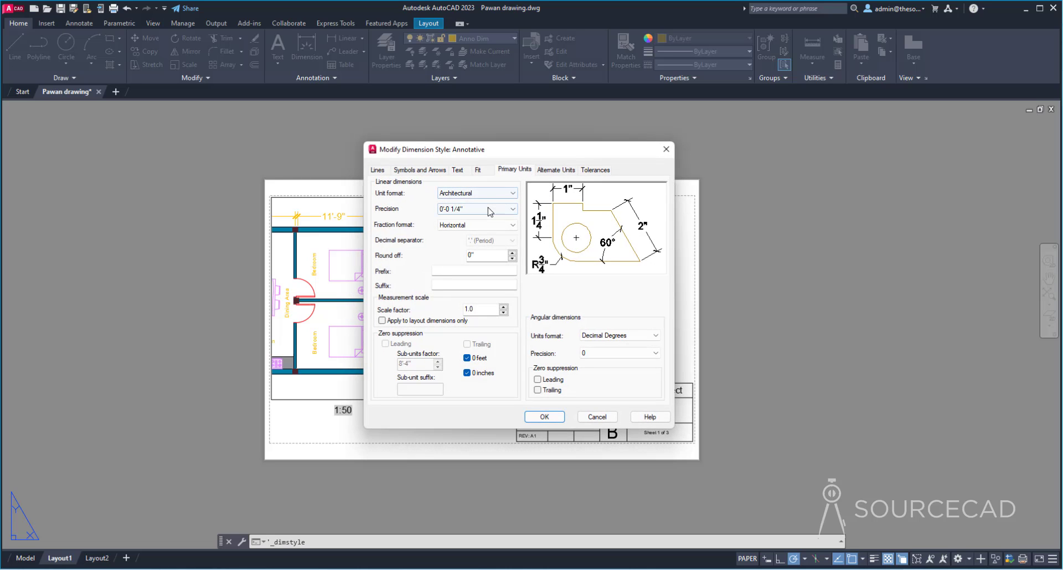
click(465, 221)
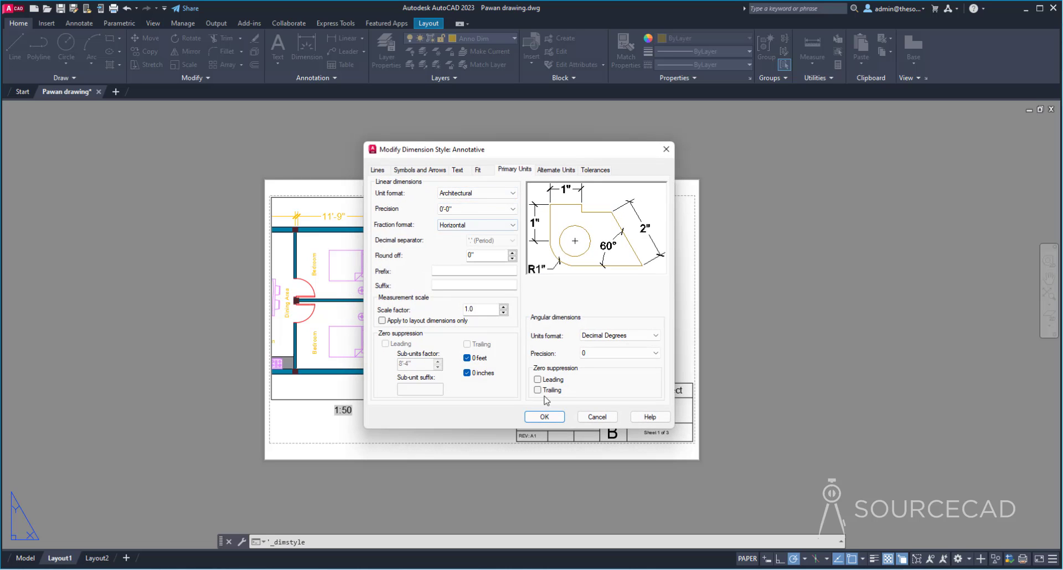
click(562, 420)
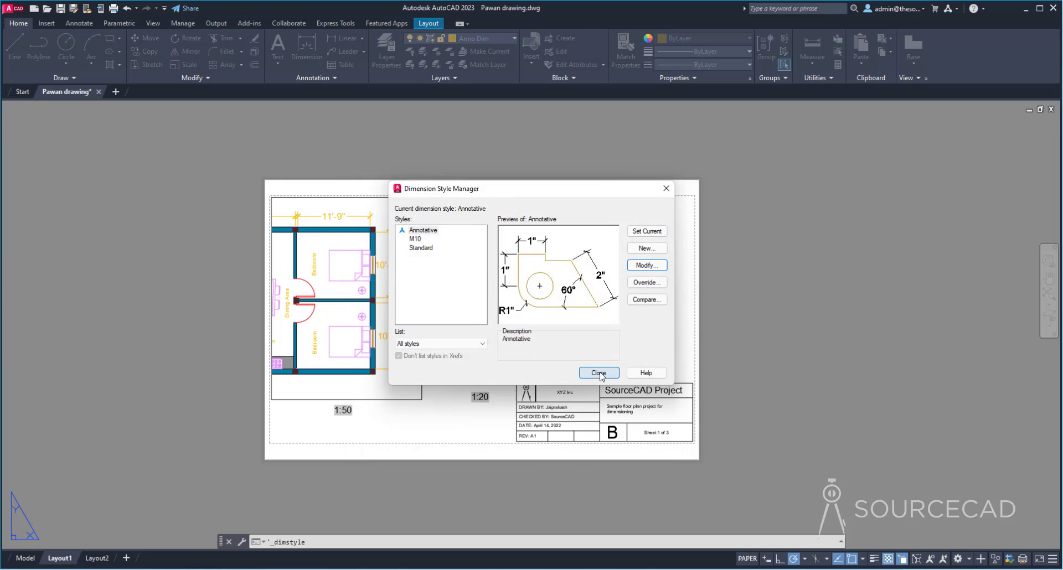
click(598, 372)
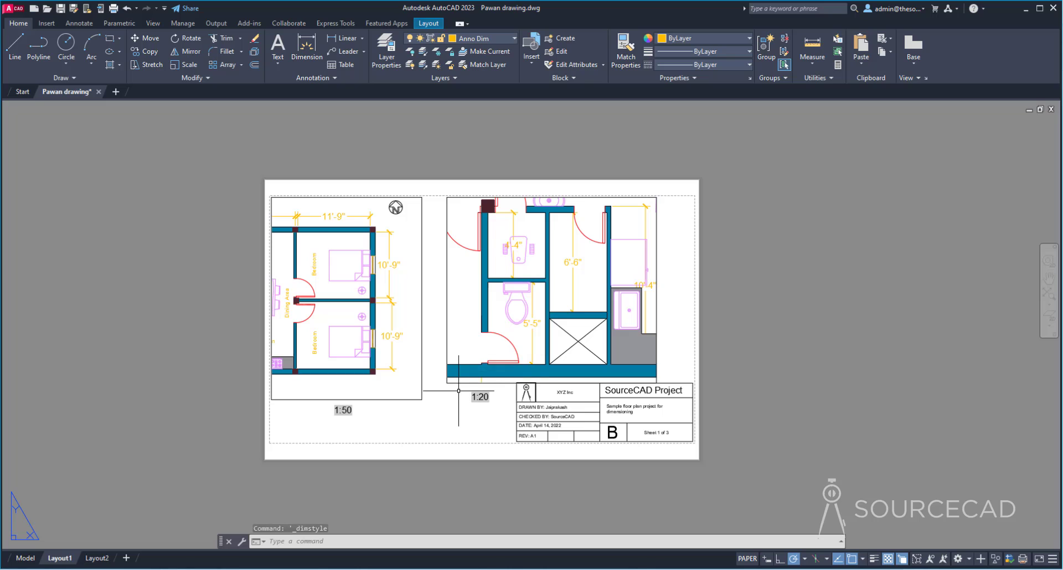
- In Layout1's 1:20 viewport, move the vertical dimension above the toilet room closer to the left wall, and return to model space
double_click(513, 229)
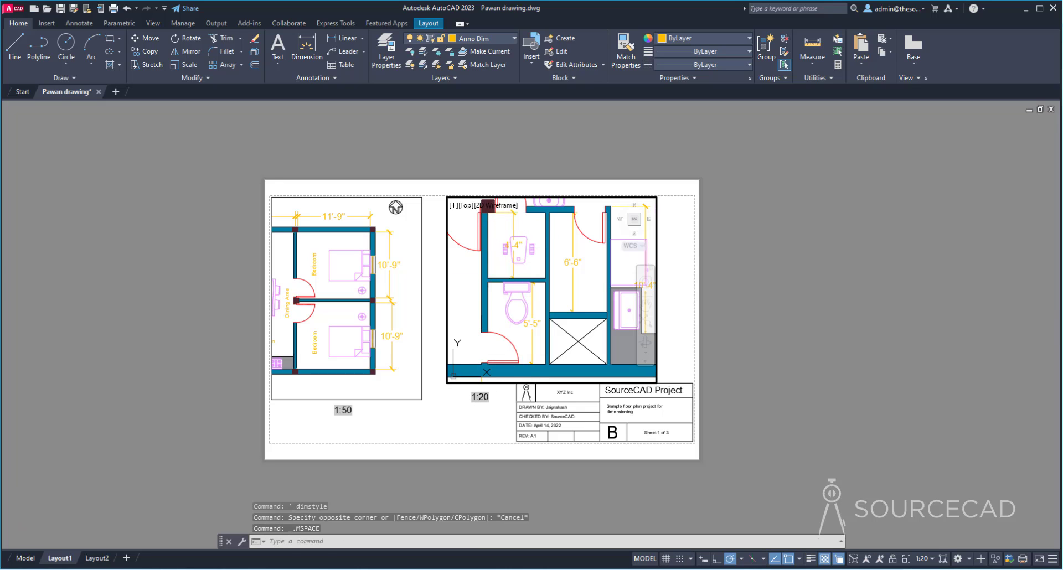
click(514, 246)
click(514, 244)
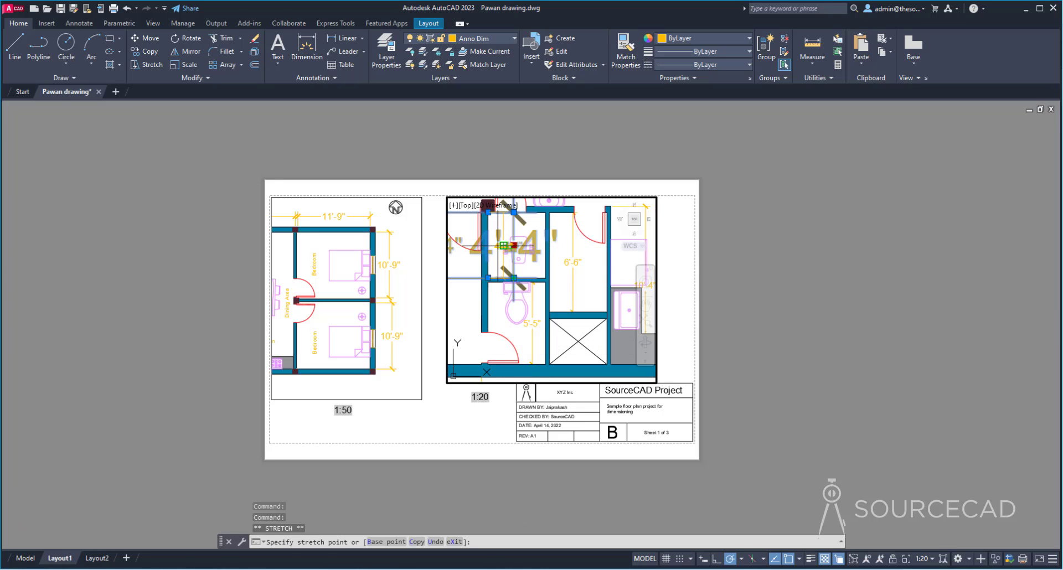
click(498, 244)
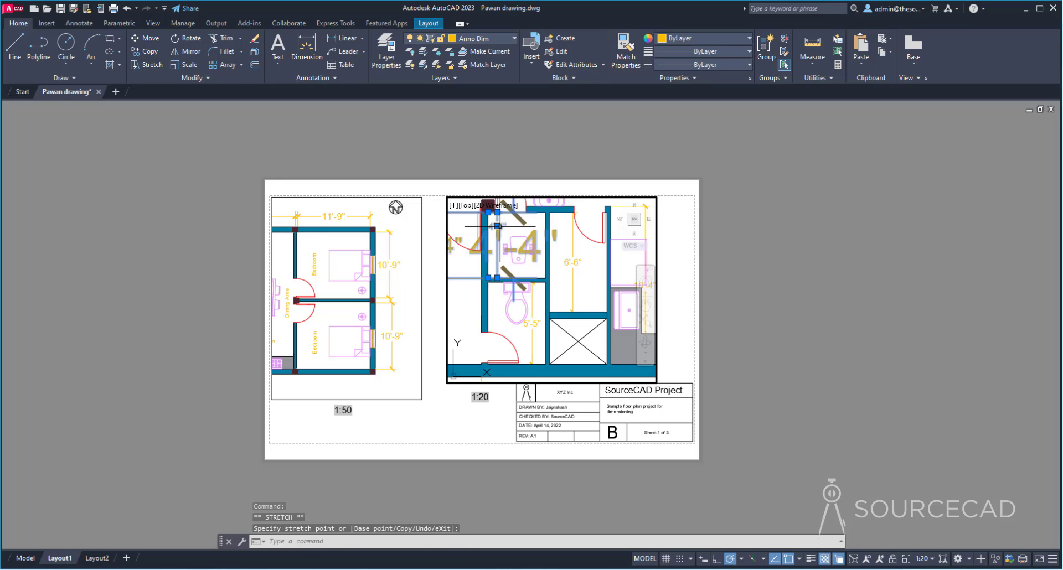
key(Escape)
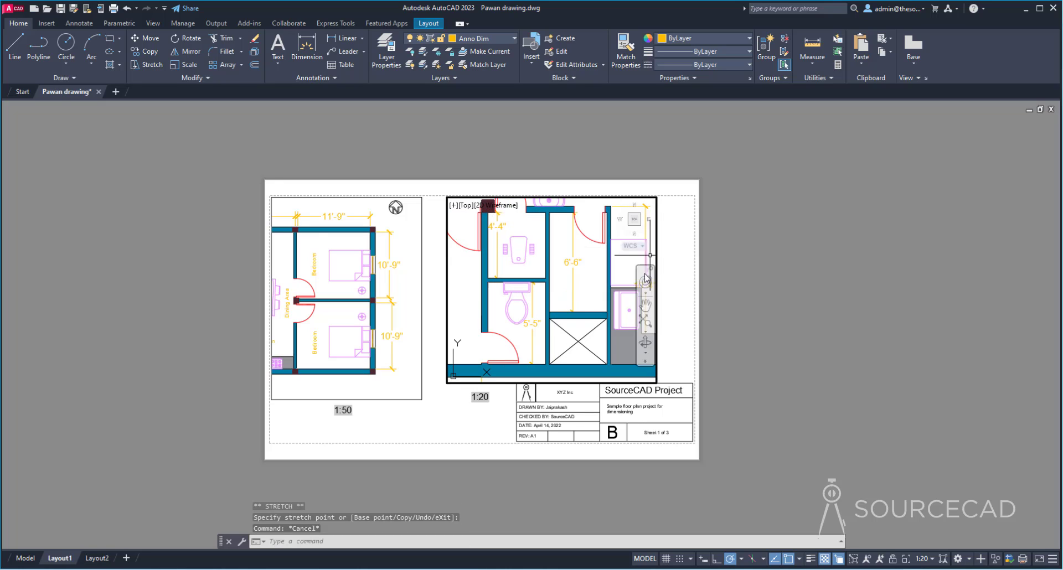
double_click(694, 273)
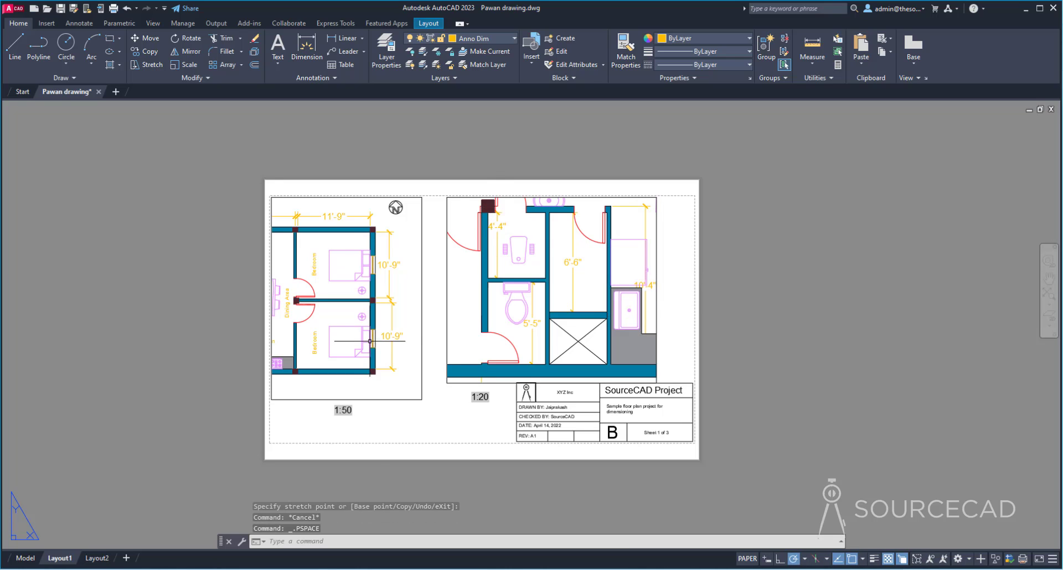
click(25, 558)
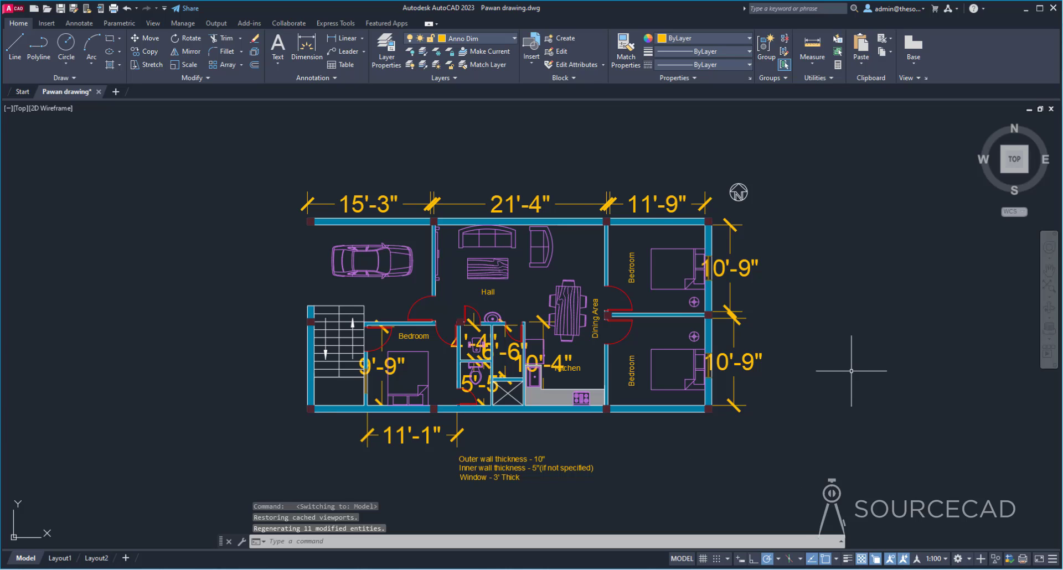